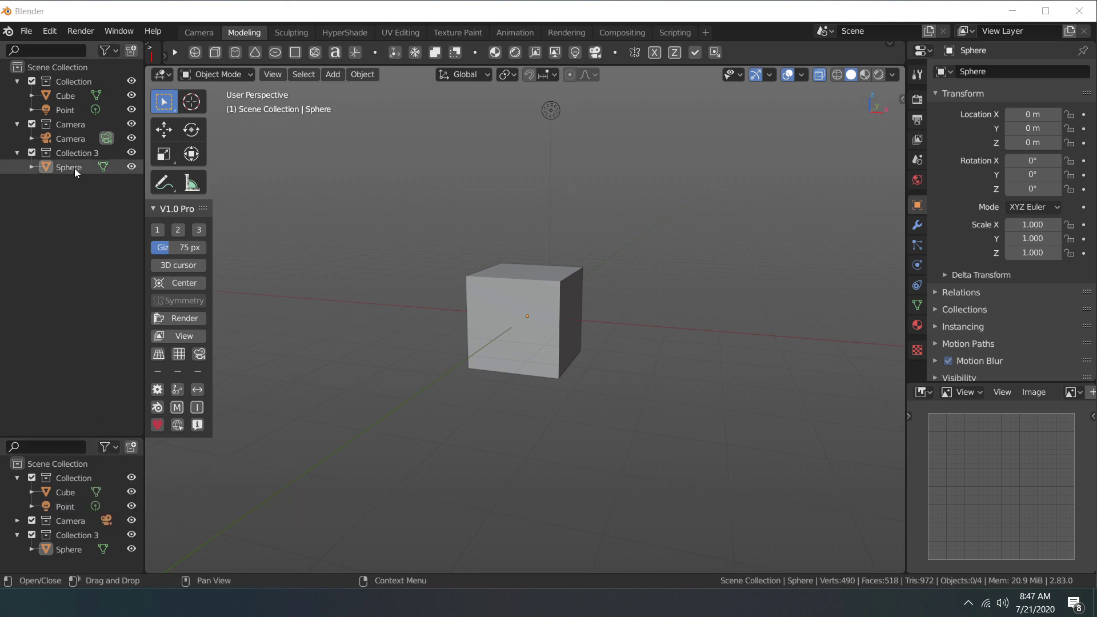
- Drag the Sphere object from the top Outliner into a collection in the lower Outliner
{"action": "left_click_drag", "start_coordinate": [75, 168], "coordinate": [83, 471]}
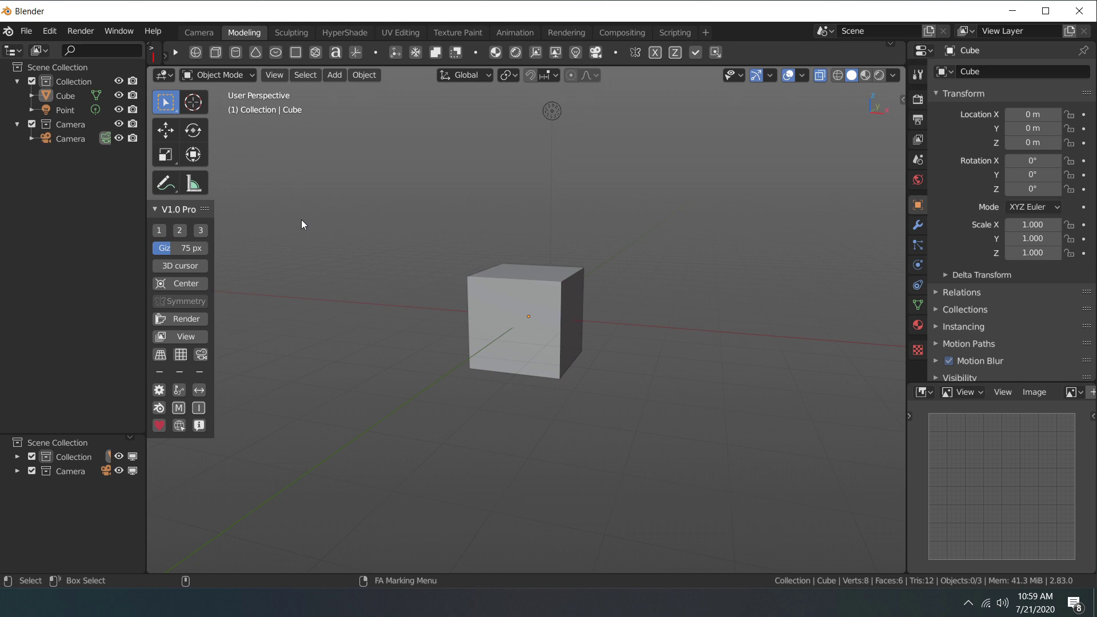
- Select the cube and preview smooth mesh levels 2 and 3, then turn the preview off
{"action": "left_click", "coordinate": [509, 276]}
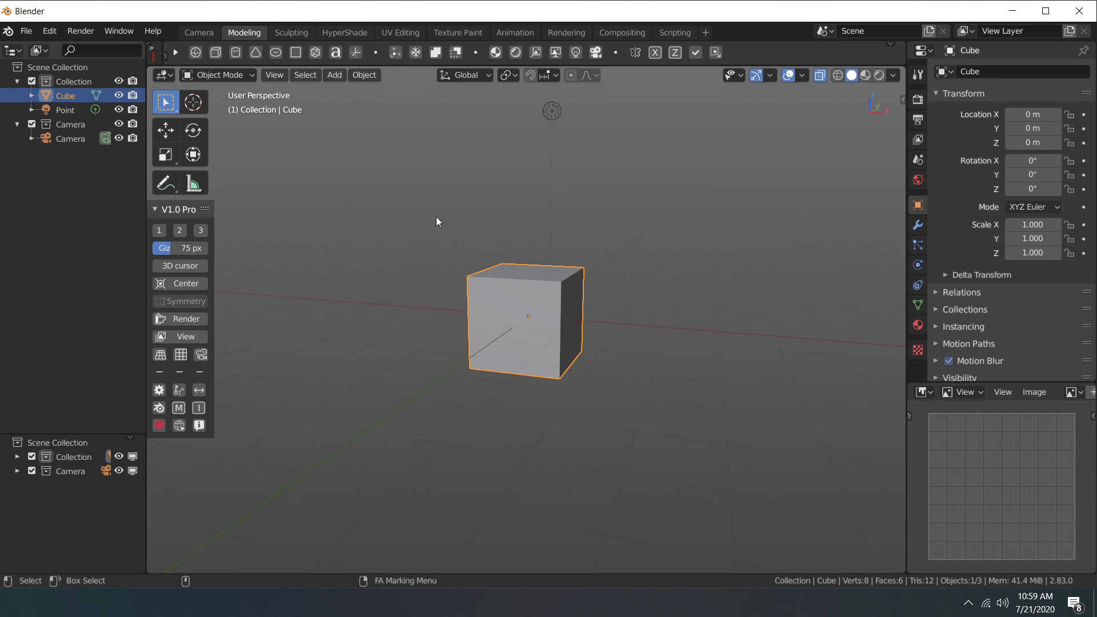
{"action": "key", "text": "ctrl+2"}
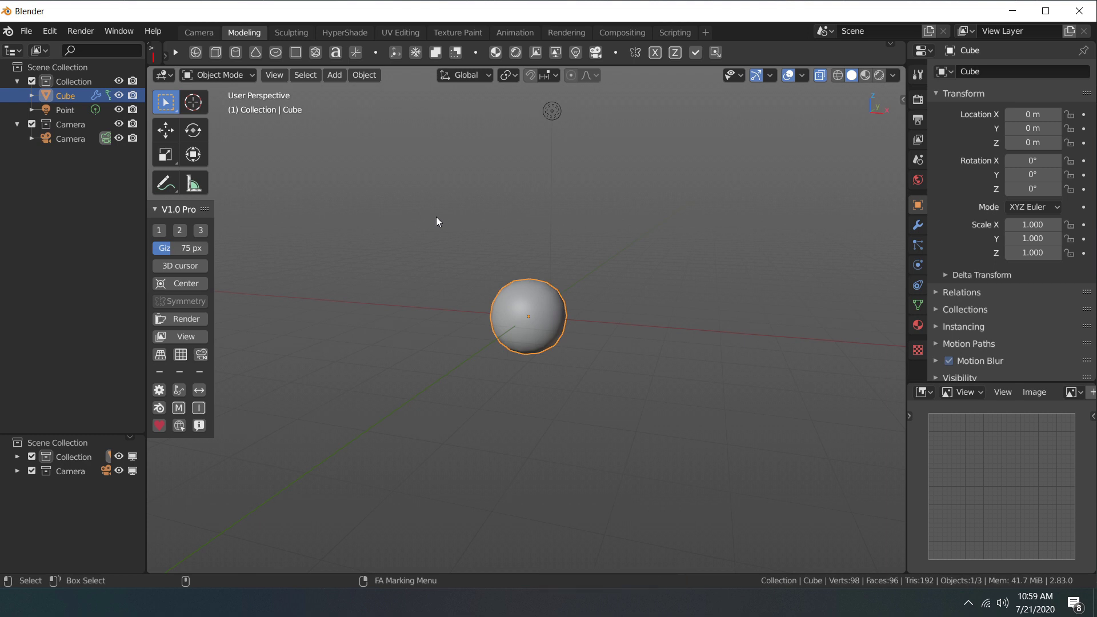
{"action": "key", "text": "ctrl+2"}
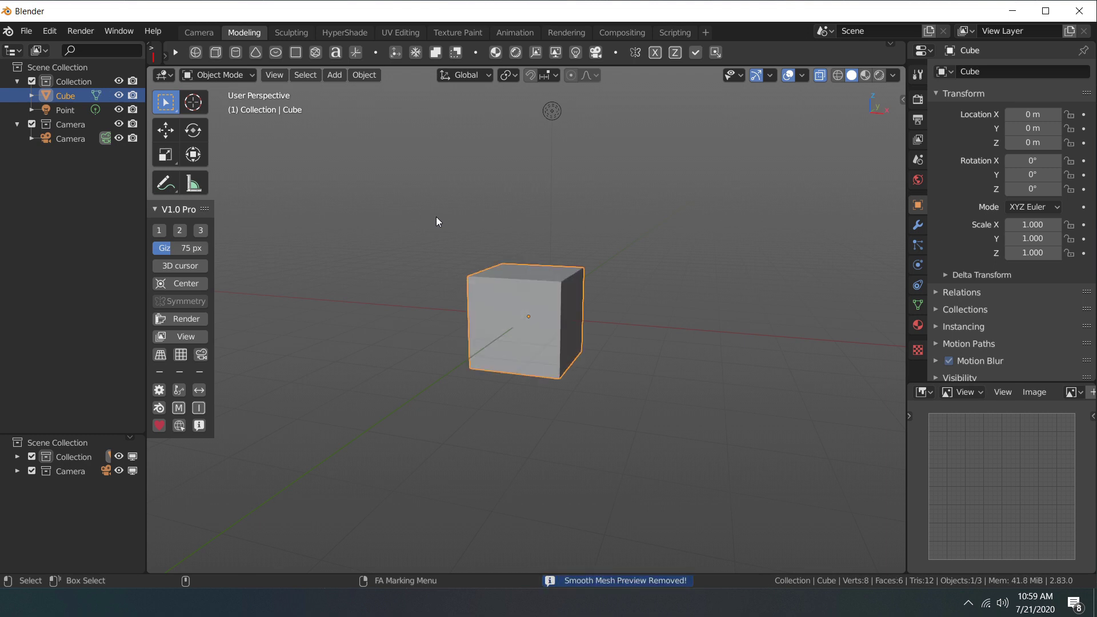
{"action": "key", "text": "ctrl+3"}
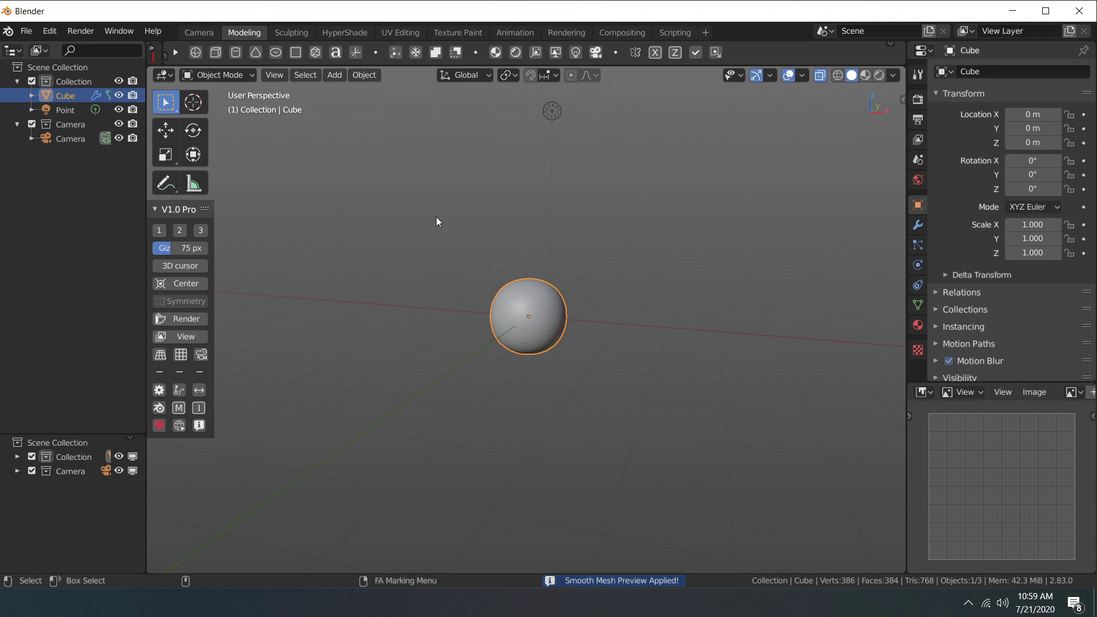
{"action": "key", "text": "ctrl+0"}
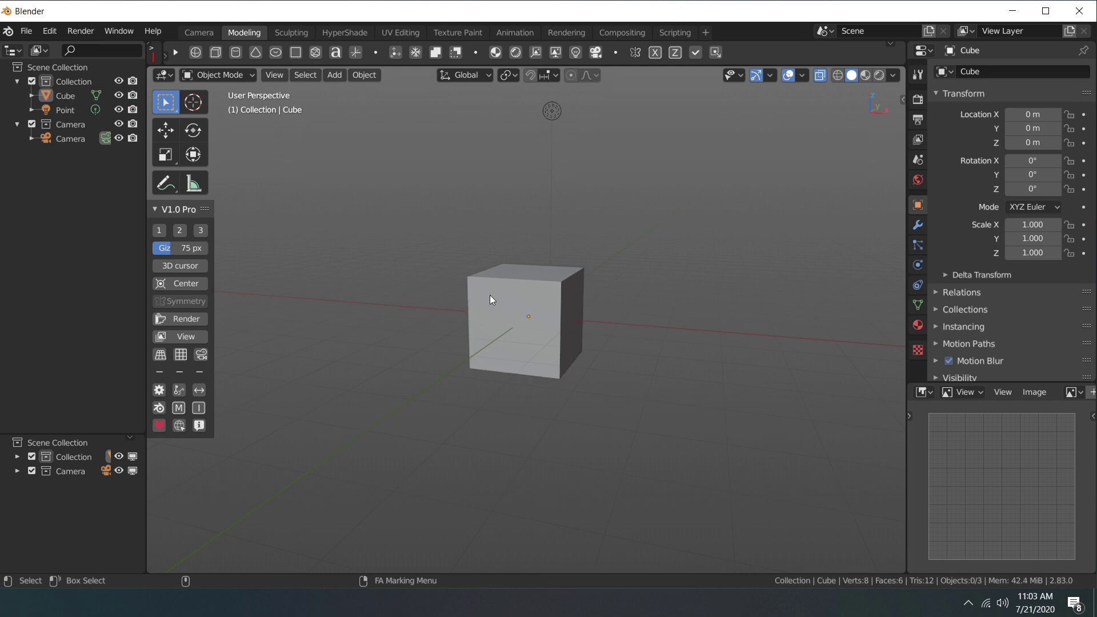
- Toggle the cube's level-2 smooth mesh preview on and off repeatedly with Ctrl+2 and Ctrl+0
{"action": "left_click", "coordinate": [490, 299]}
{"action": "key", "text": "ctrl+2"}
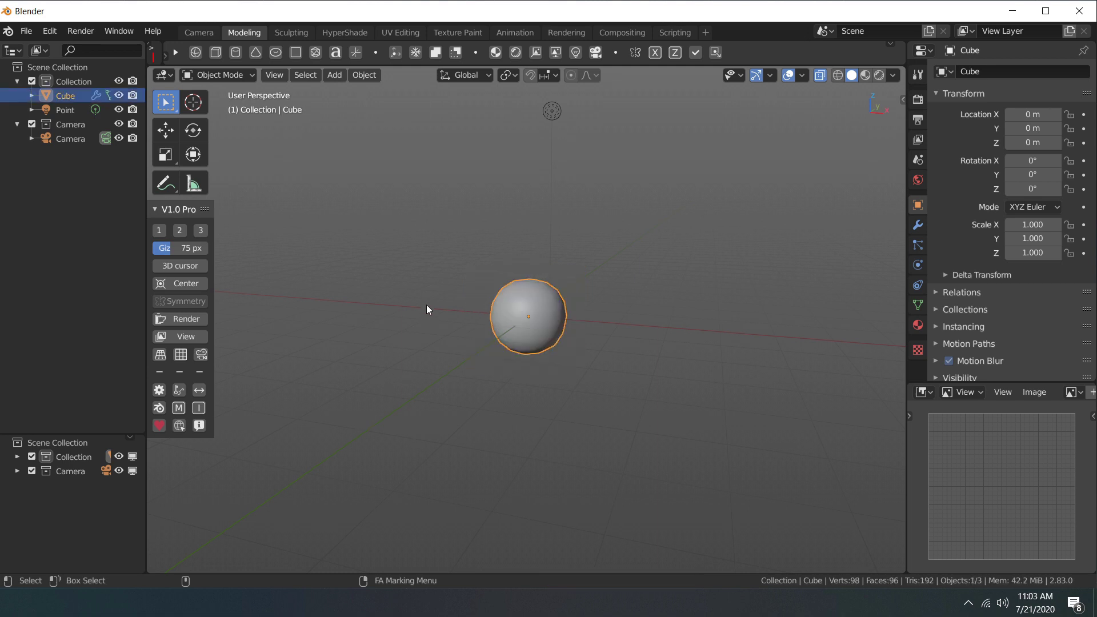
{"action": "key", "text": "ctrl+0"}
{"action": "key", "text": "ctrl+2"}
{"action": "key", "text": "ctrl+0"}
{"action": "key", "text": "ctrl+2"}
{"action": "key", "text": "ctrl+0"}
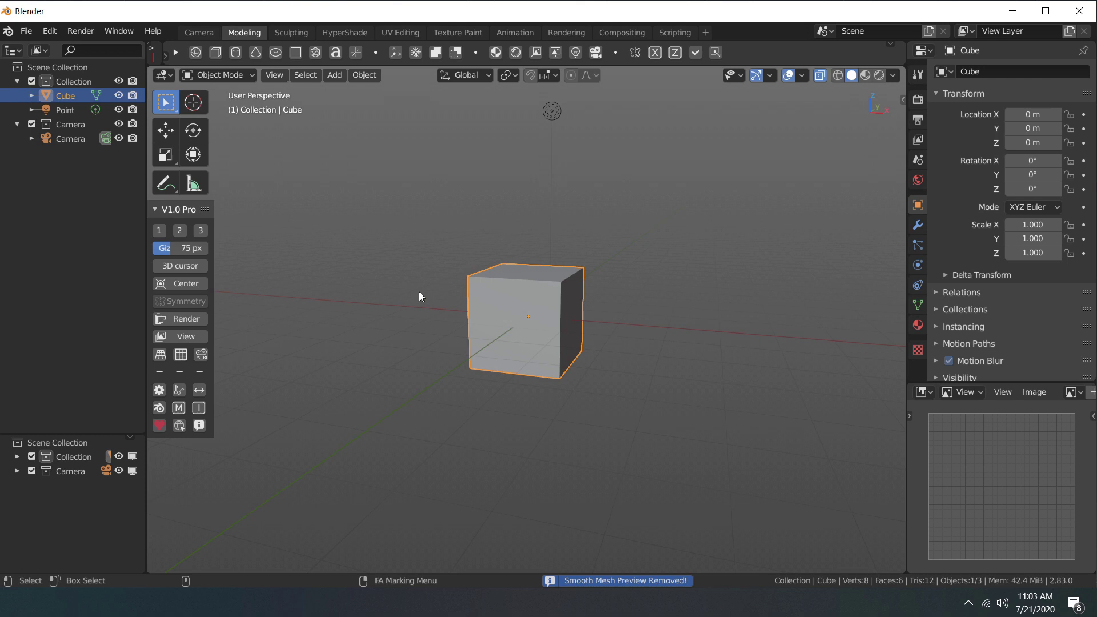
- Switch the smooth mesh preview on and off using the 1/2/3 panel buttons
{"action": "left_click", "coordinate": [204, 229]}
{"action": "left_click", "coordinate": [175, 231]}
{"action": "left_click", "coordinate": [174, 230]}
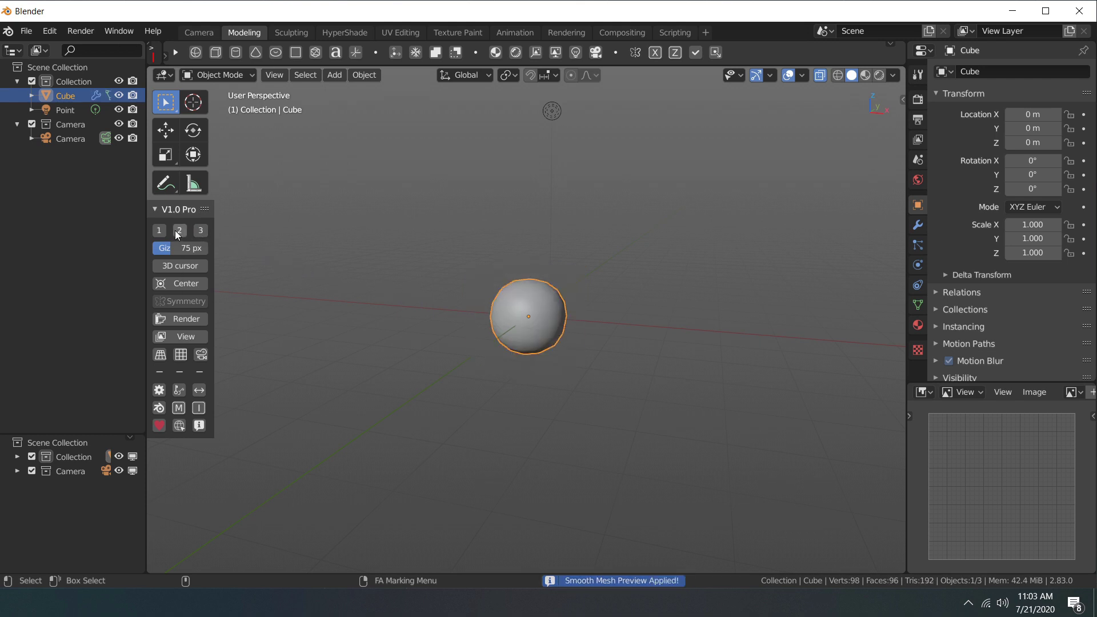
{"action": "left_click", "coordinate": [160, 230]}
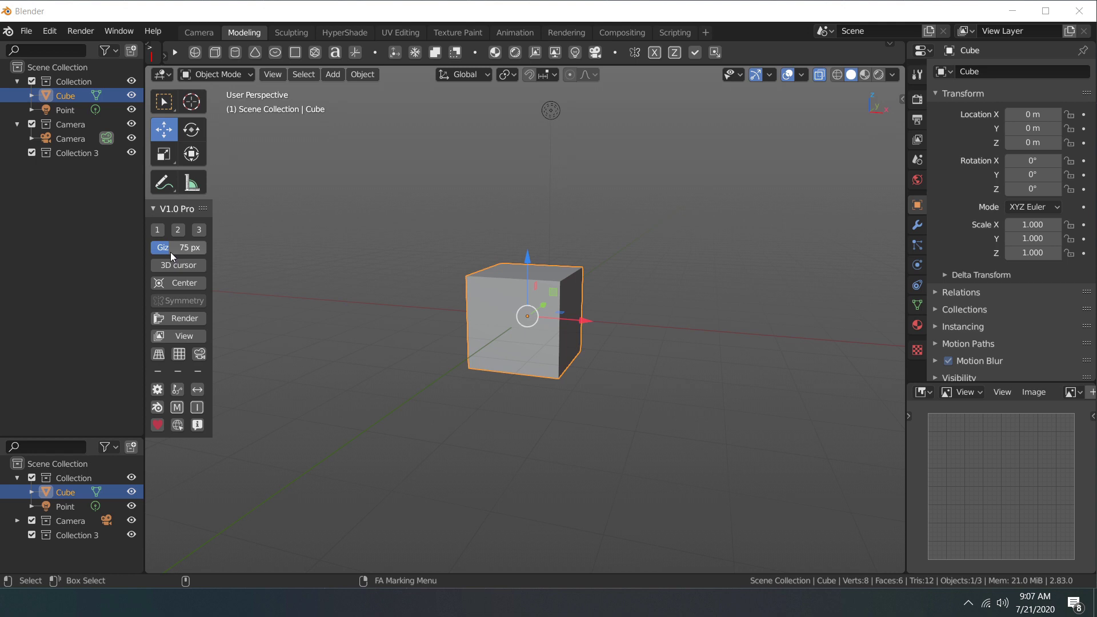
- Resize the move and rotate gizmos with the Giz px field, settling on 75 px
{"action": "mouse_move", "coordinate": [170, 252]}
{"action": "left_mouse_down"}
{"action": "mouse_move", "coordinate": [223, 252]}
{"action": "mouse_move", "coordinate": [166, 252]}
{"action": "mouse_move", "coordinate": [223, 252]}
{"action": "mouse_move", "coordinate": [185, 251]}
{"action": "left_mouse_up"}
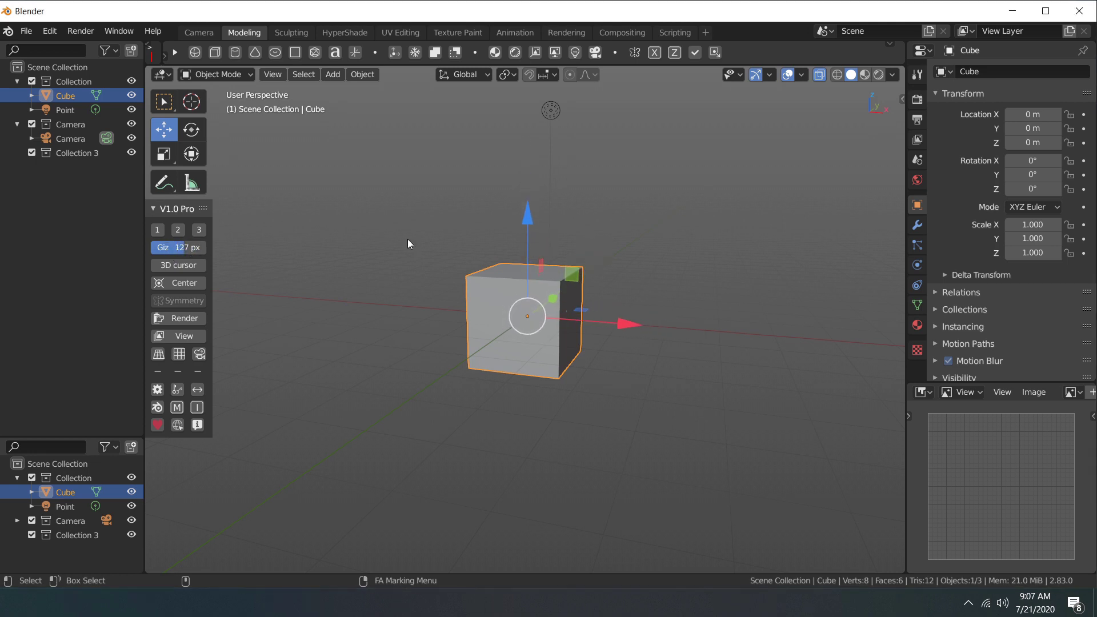
{"action": "key", "text": "shift+space"}
{"action": "key", "text": "r"}
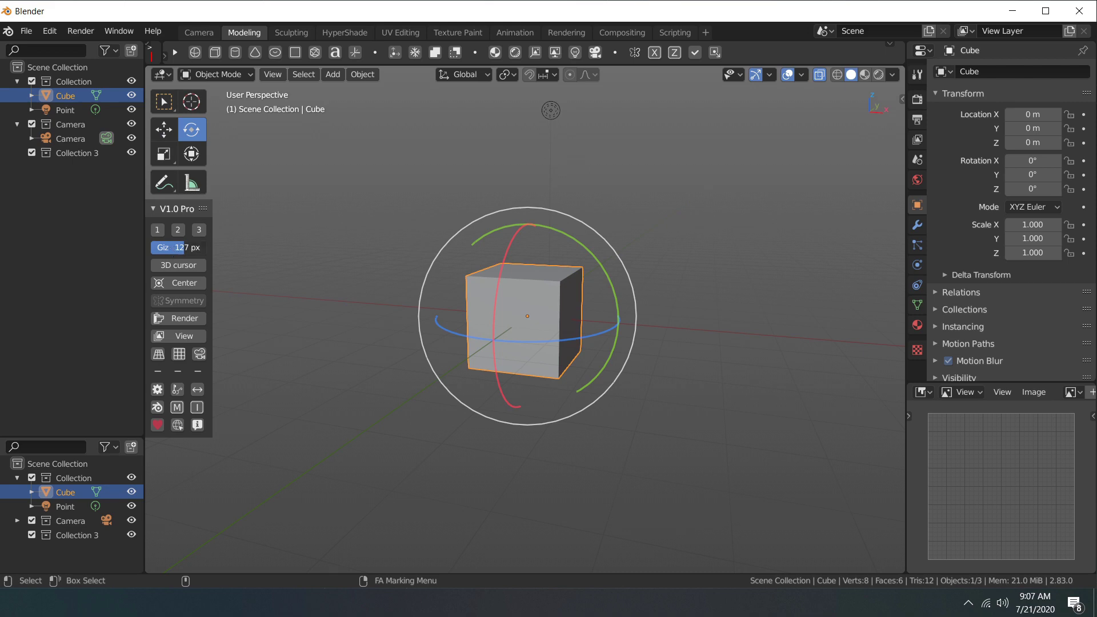
{"action": "left_click_drag", "start_coordinate": [186, 251], "coordinate": [208, 252]}
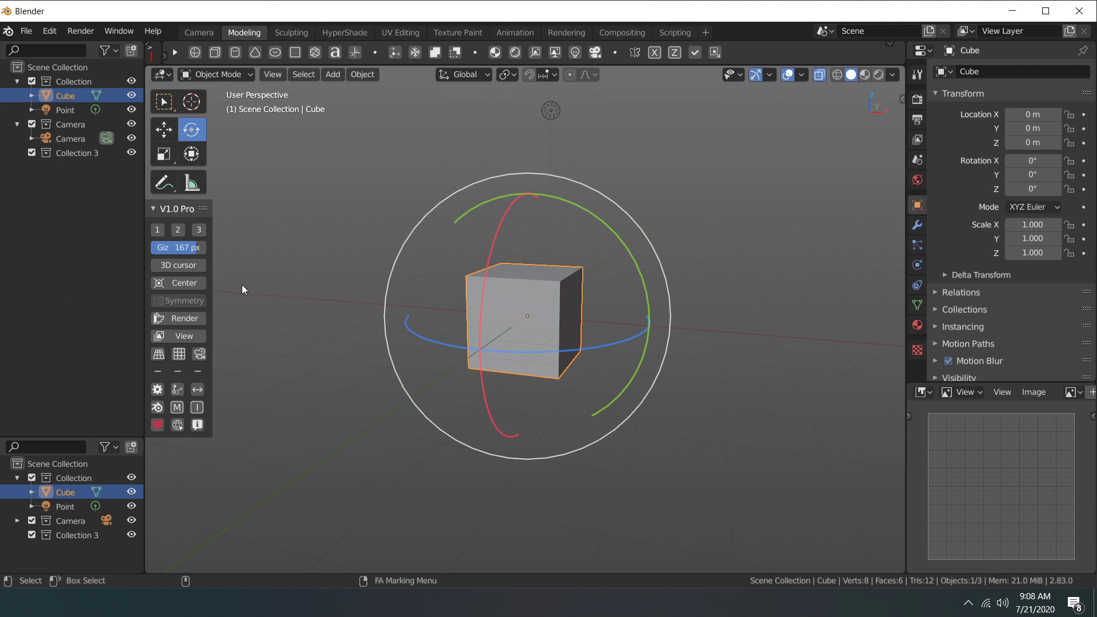
{"action": "left_click_drag", "start_coordinate": [209, 251], "coordinate": [182, 251]}
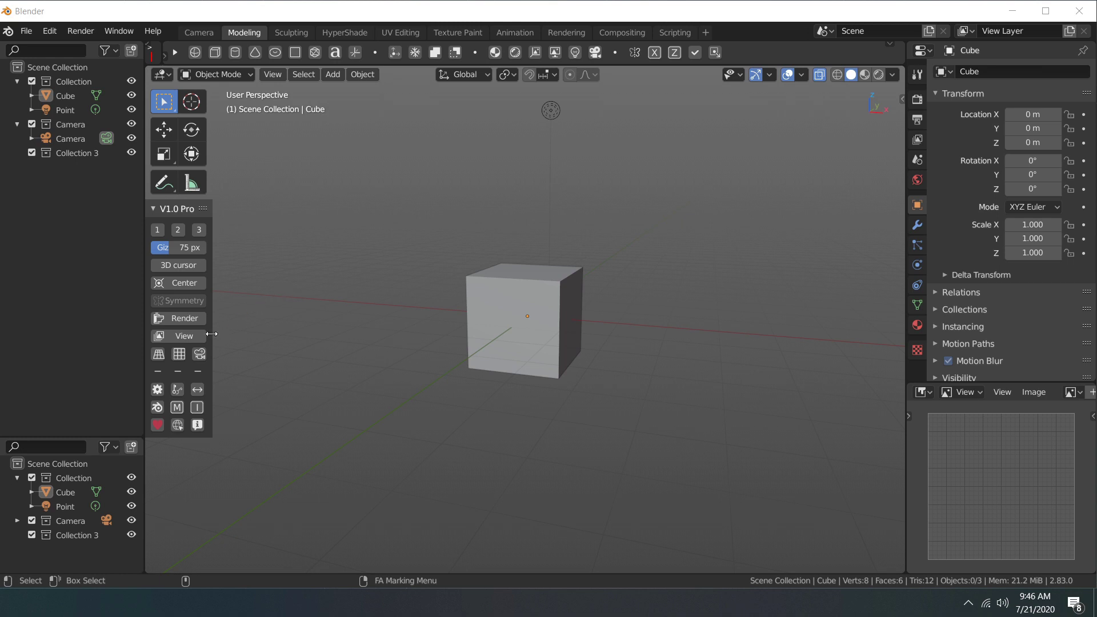
- Review the add-on's Hotkey List text window, then close it
{"action": "left_click", "coordinate": [178, 392]}
{"action": "left_click_drag", "start_coordinate": [145, 200], "coordinate": [394, 119]}
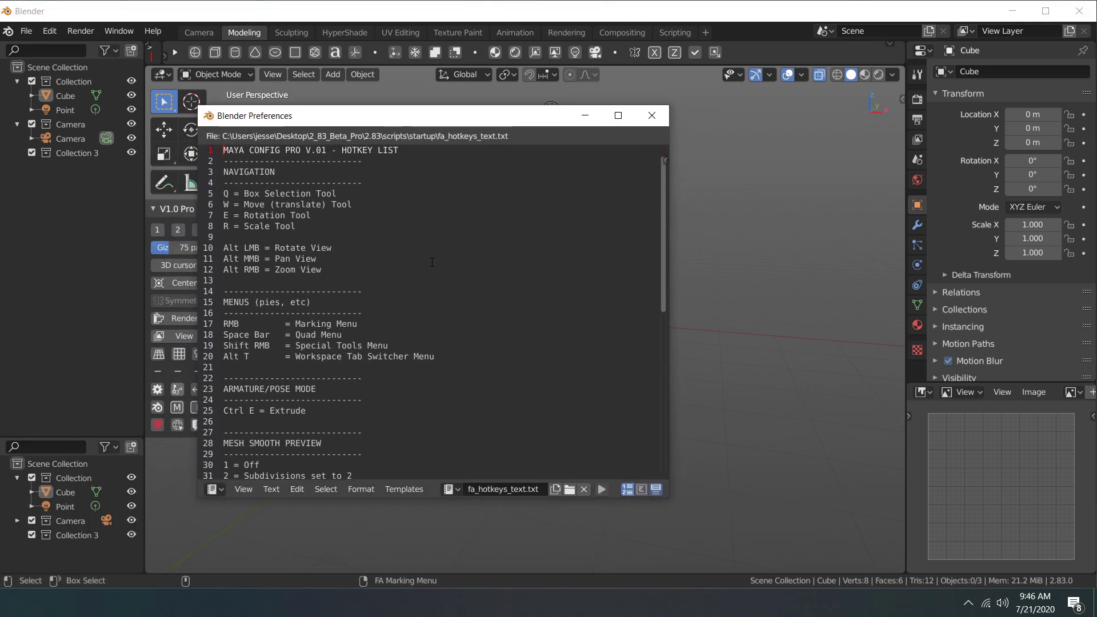
{"action": "scroll", "coordinate": [432, 262], "scroll_direction": "down", "scroll_amount": 4}
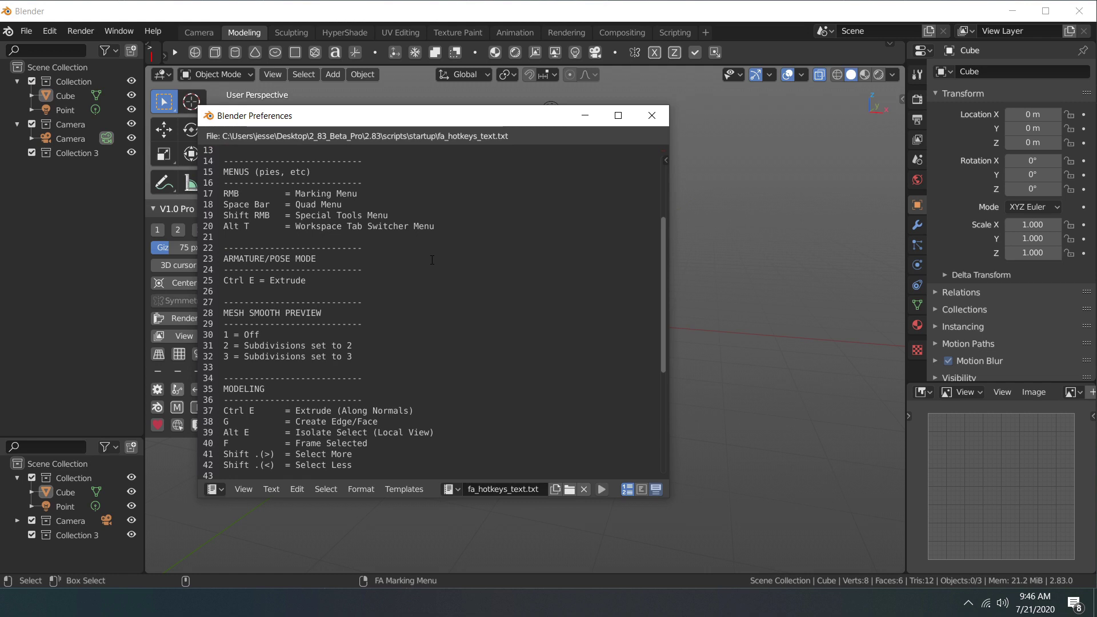
{"action": "scroll", "coordinate": [446, 249], "scroll_direction": "up", "scroll_amount": 4}
{"action": "left_click", "coordinate": [642, 117]}
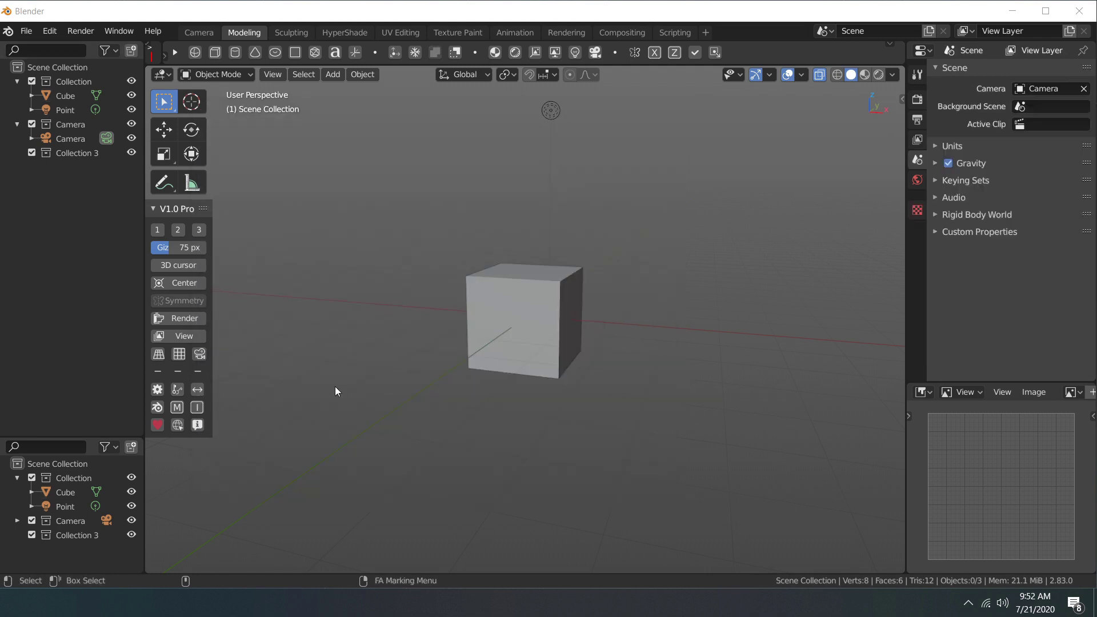
- Look up the Maya equivalent of Blender hotkey r, which is E (Rotate)
{"action": "left_click", "coordinate": [200, 391]}
{"action": "left_click_drag", "start_coordinate": [163, 396], "coordinate": [352, 314]}
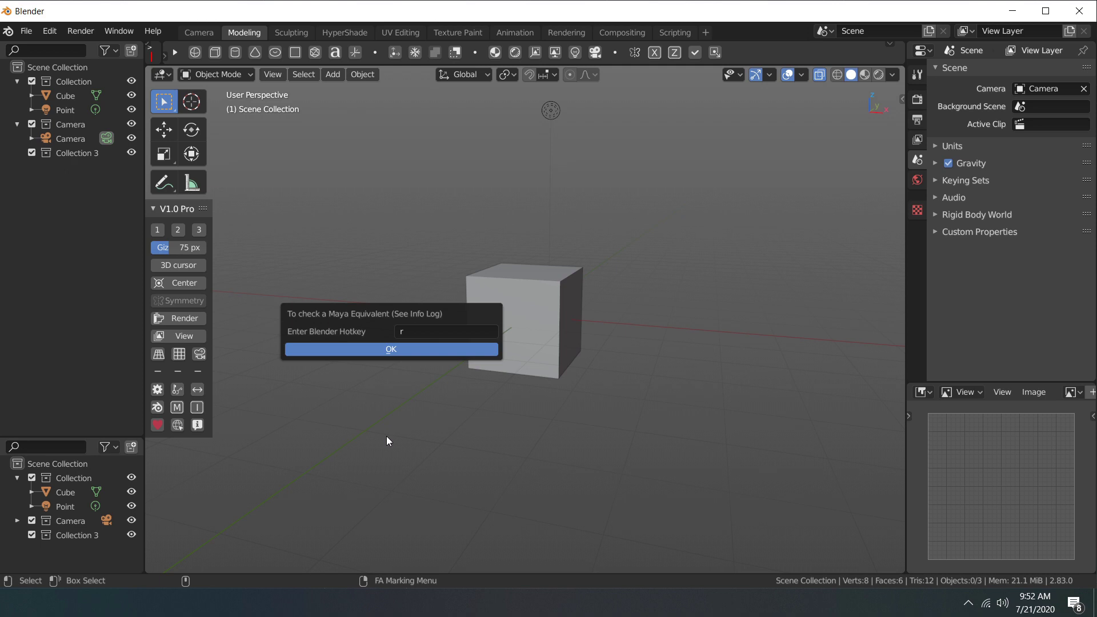
{"action": "left_click", "coordinate": [398, 350]}
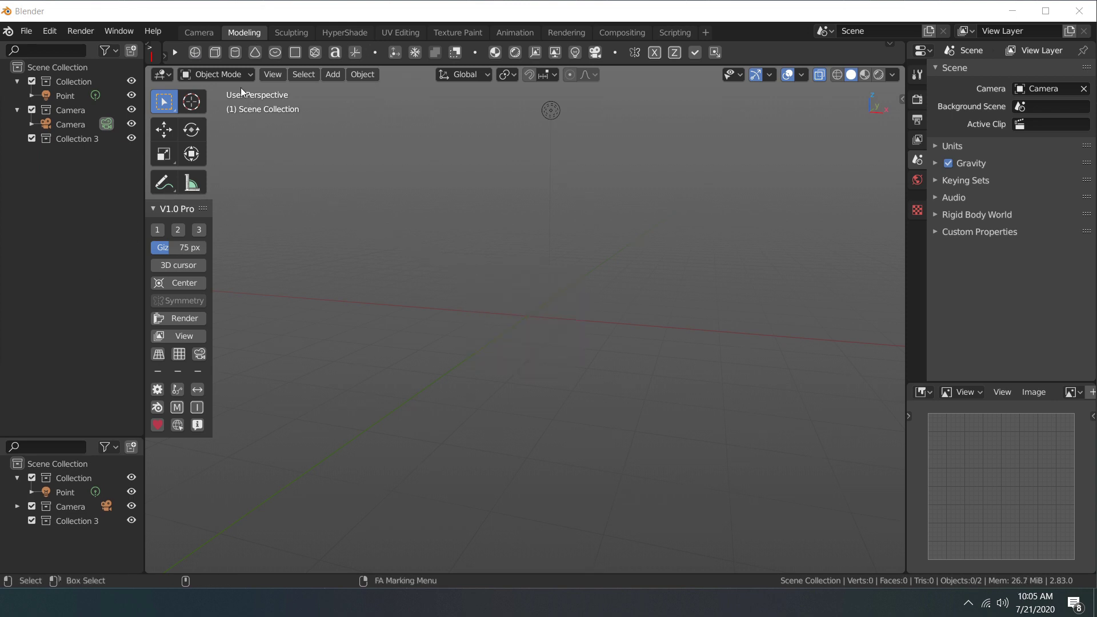
{"action": "left_click", "coordinate": [195, 53]}
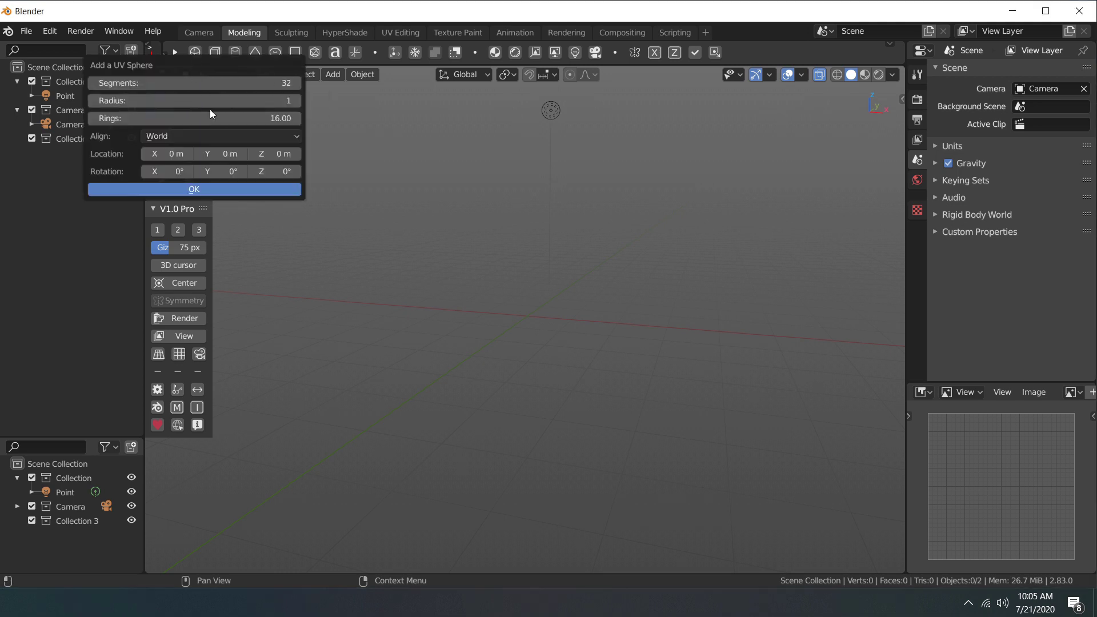
{"action": "left_click_drag", "start_coordinate": [193, 67], "coordinate": [414, 123]}
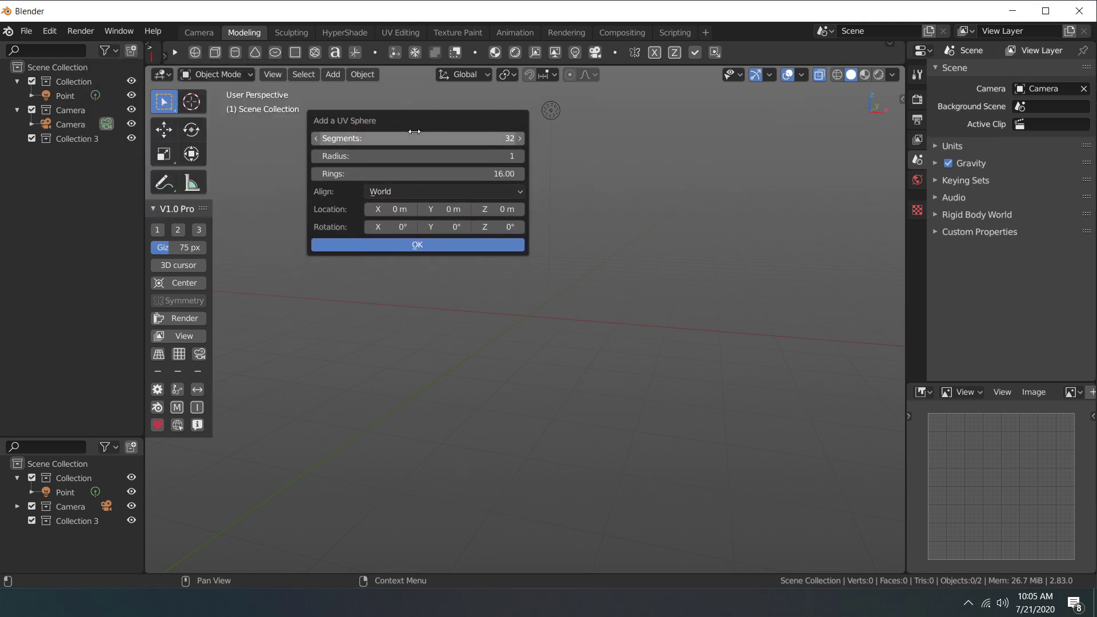
{"action": "left_click", "coordinate": [420, 247]}
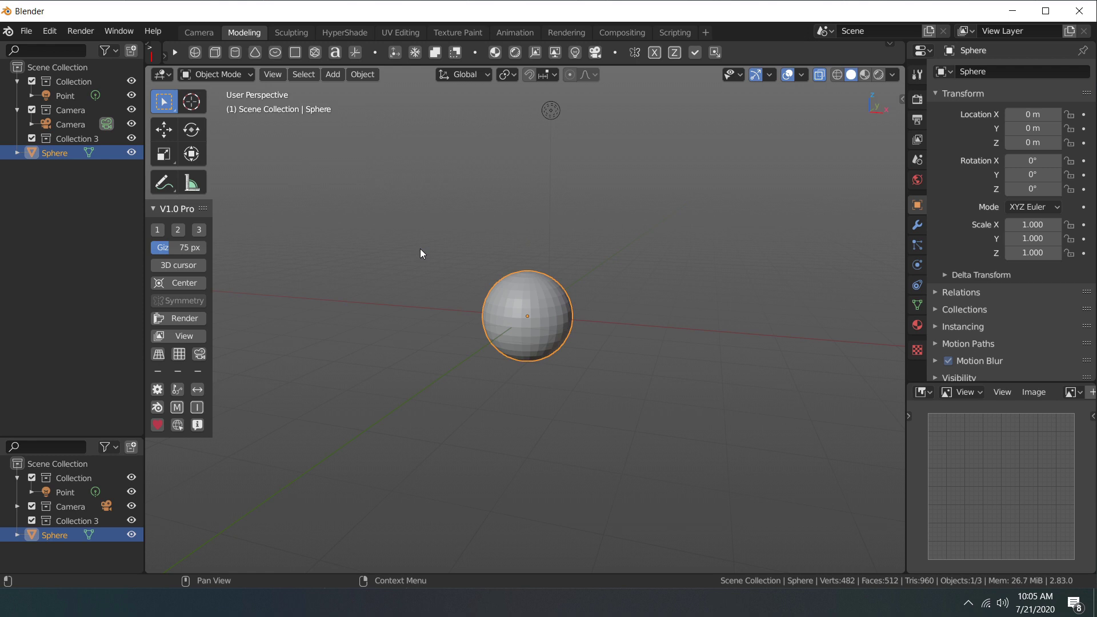
{"action": "key", "text": "Delete"}
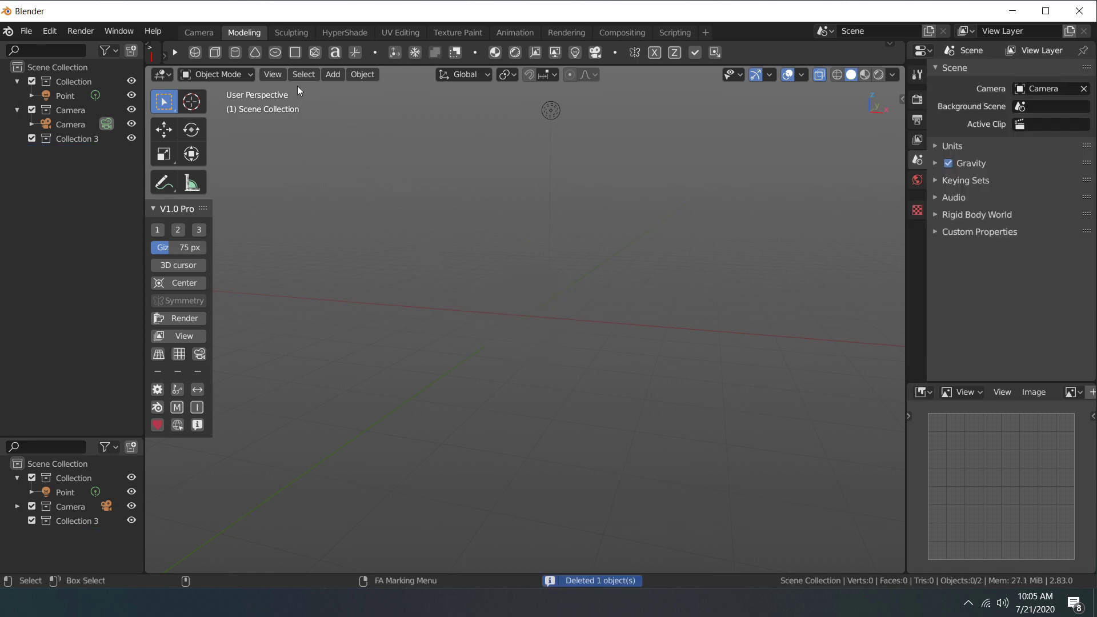
{"action": "left_click", "coordinate": [215, 52]}
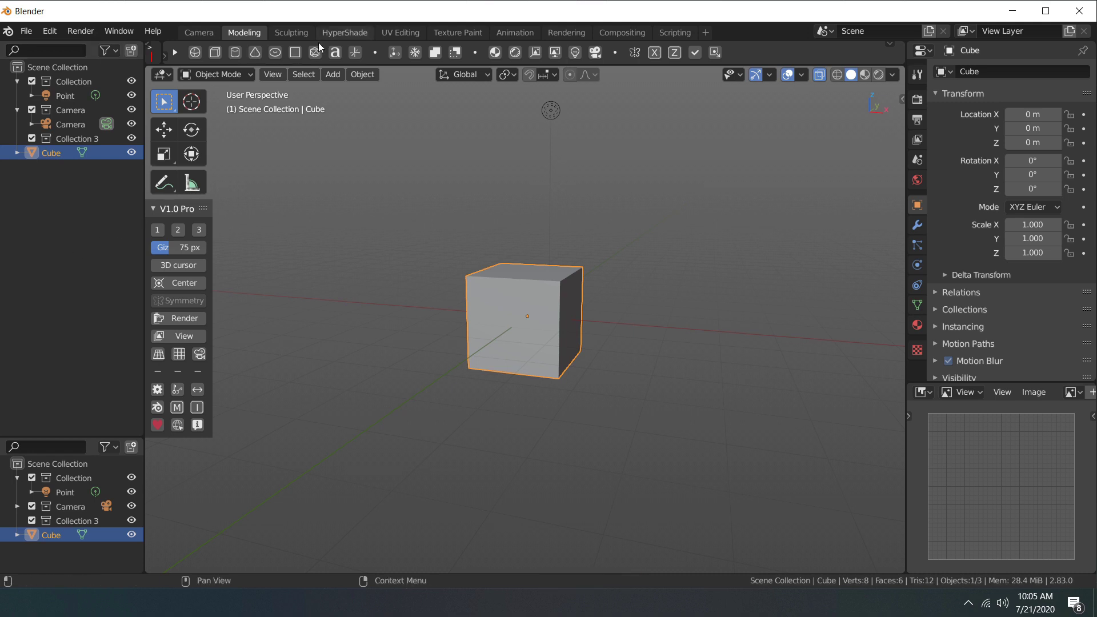
{"action": "left_click", "coordinate": [356, 51]}
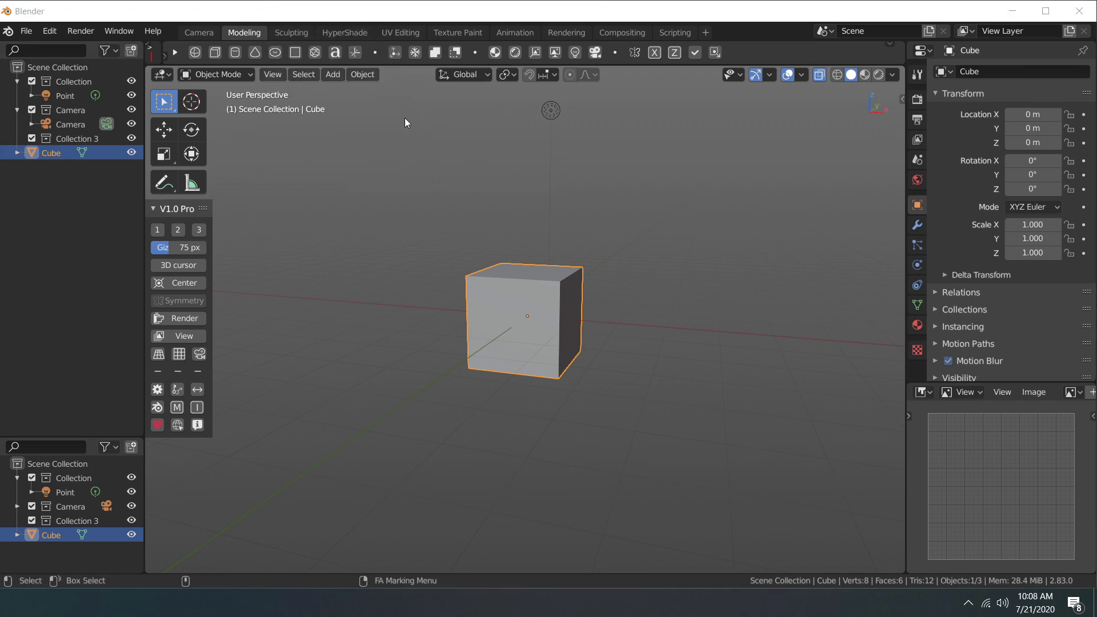
{"action": "left_click", "coordinate": [395, 52]}
{"action": "right_click_drag", "start_coordinate": [512, 282], "coordinate": [567, 314]}
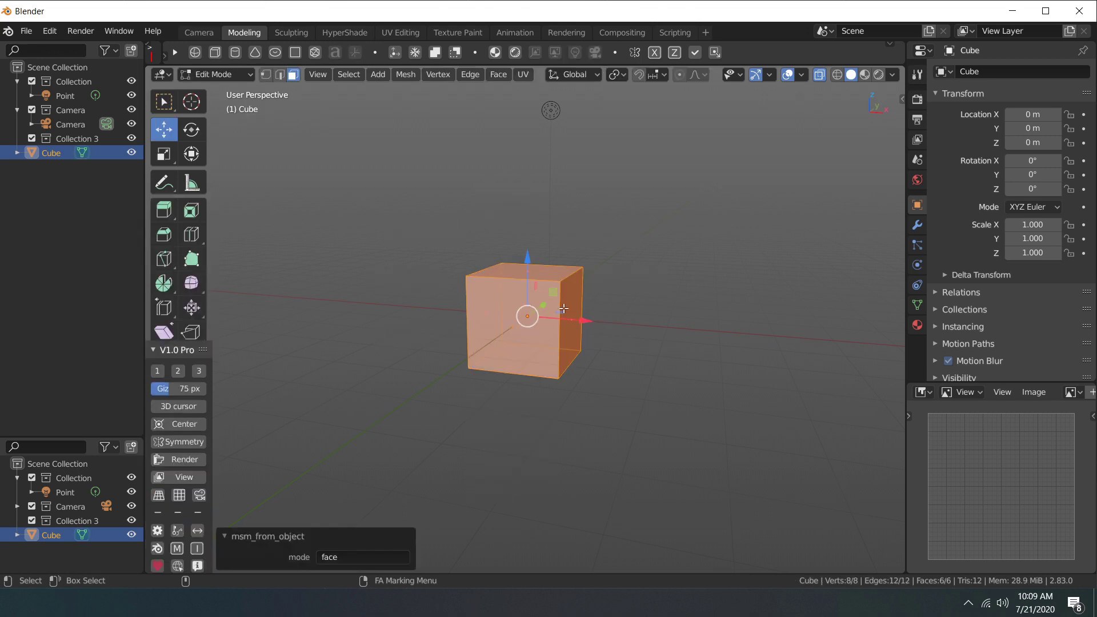
{"action": "left_click", "coordinate": [540, 273]}
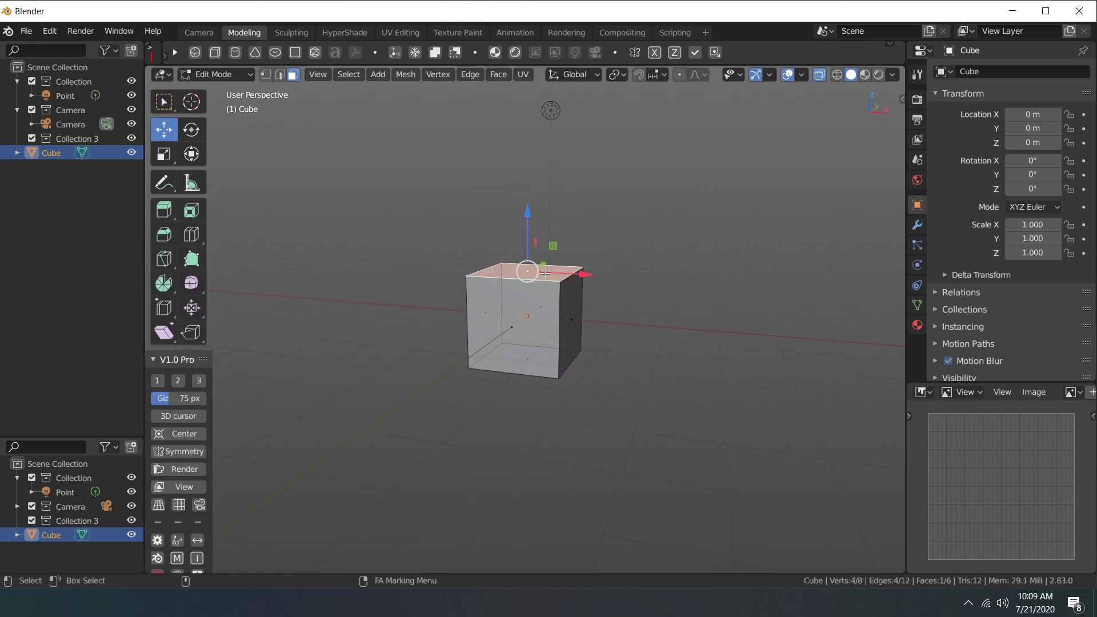
{"action": "left_click", "coordinate": [455, 53]}
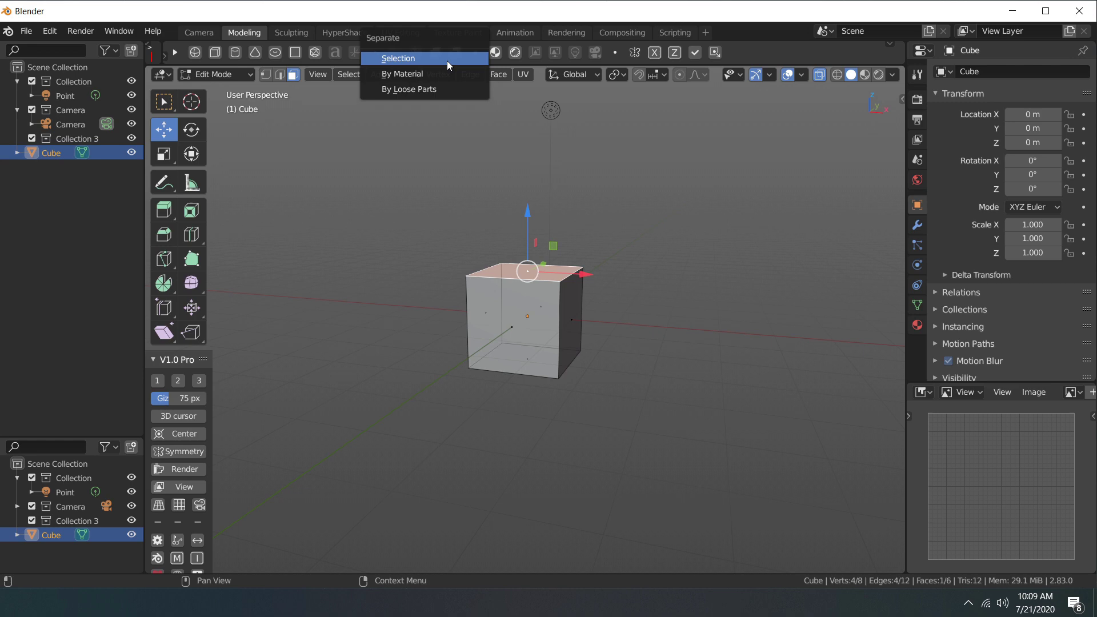
{"action": "left_click", "coordinate": [446, 60]}
{"action": "key", "text": "ctrl+Tab"}
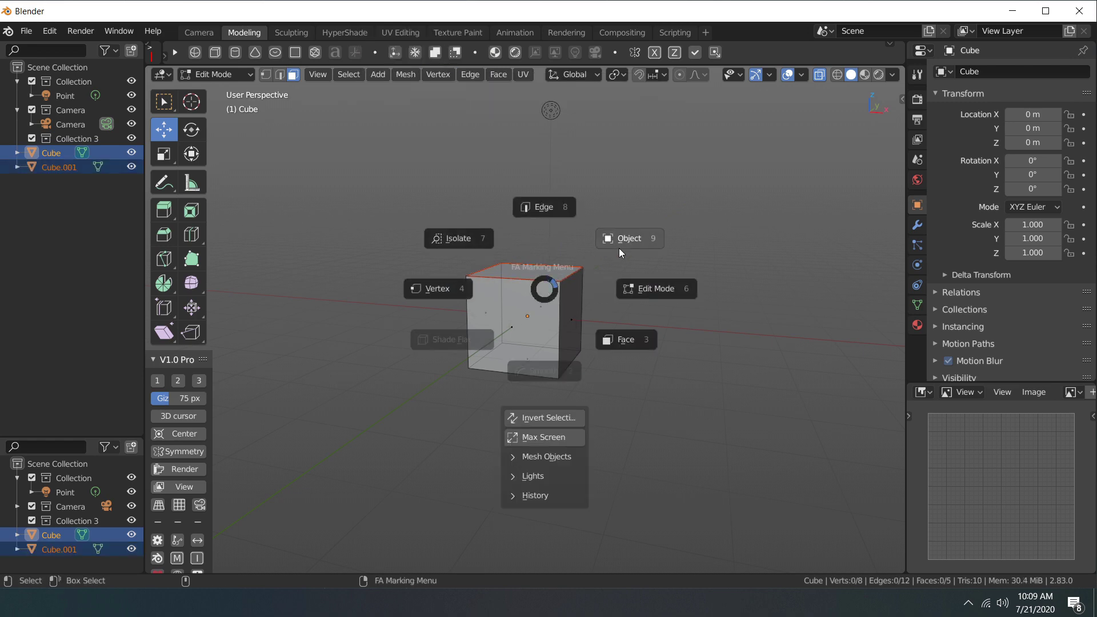
{"action": "left_click", "coordinate": [619, 248]}
{"action": "left_click", "coordinate": [550, 275]}
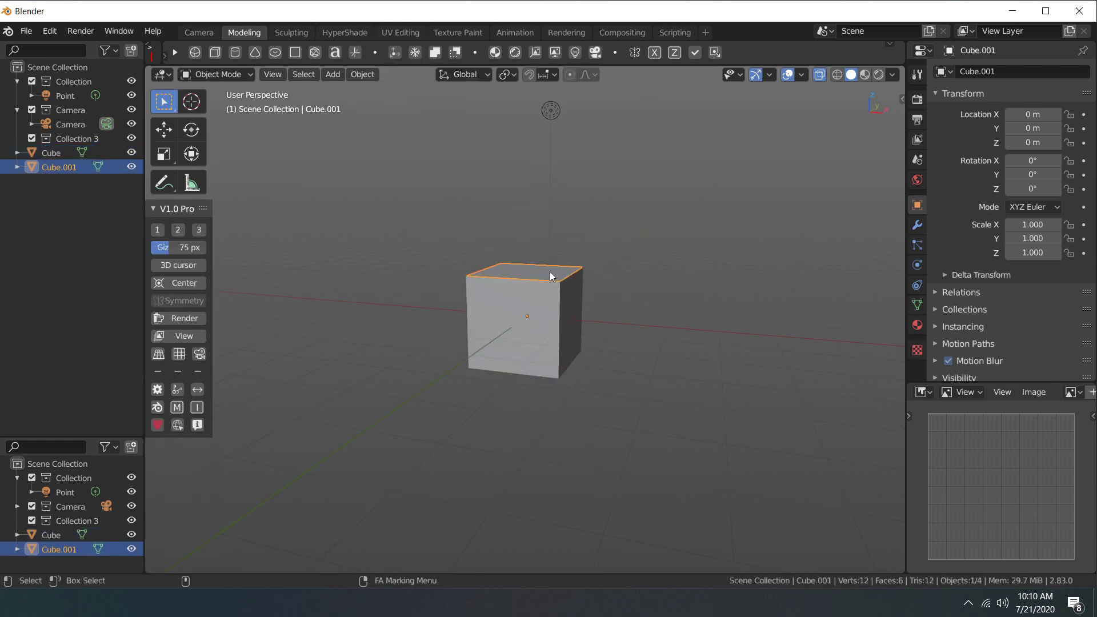
{"action": "key", "text": "w"}
{"action": "left_click_drag", "start_coordinate": [589, 337], "coordinate": [635, 327]}
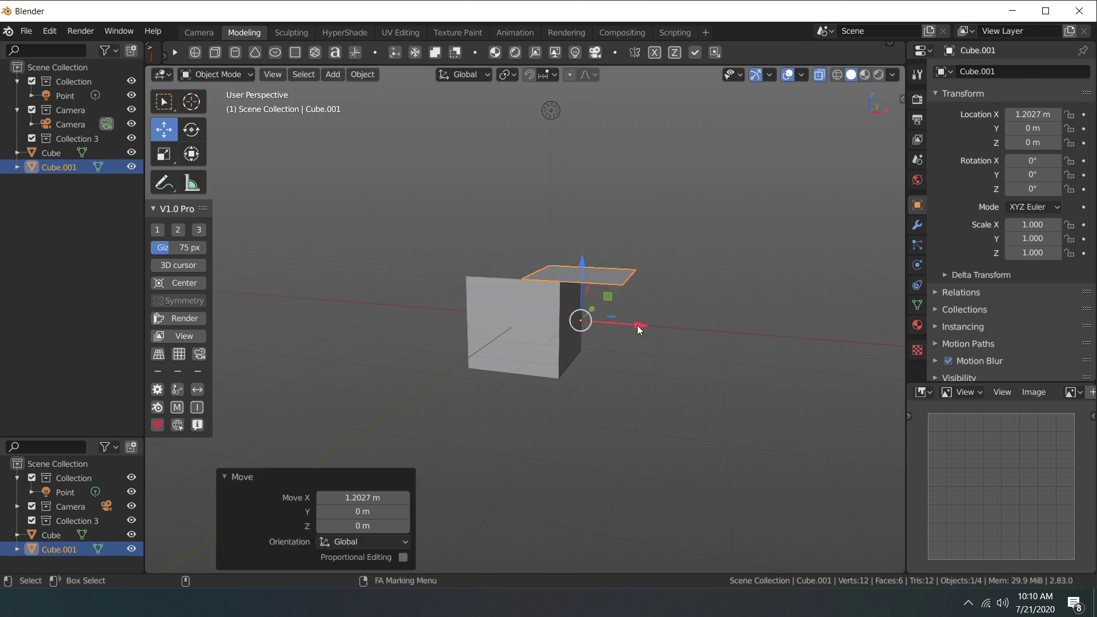
{"action": "key", "text": "w"}
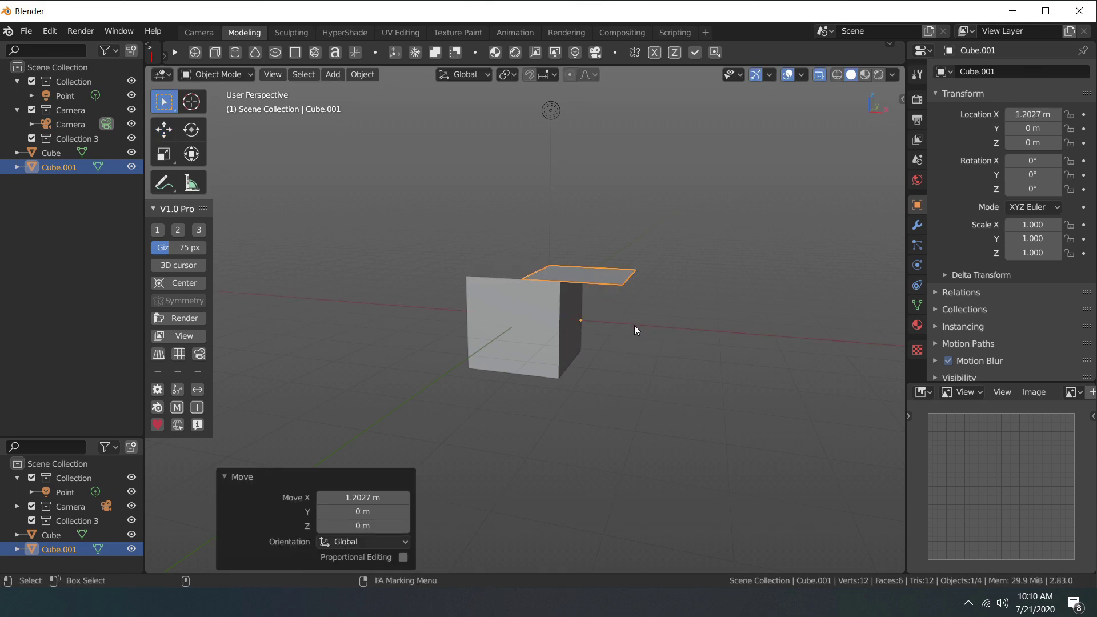
{"action": "left_click", "coordinate": [511, 298], "text": "shift"}
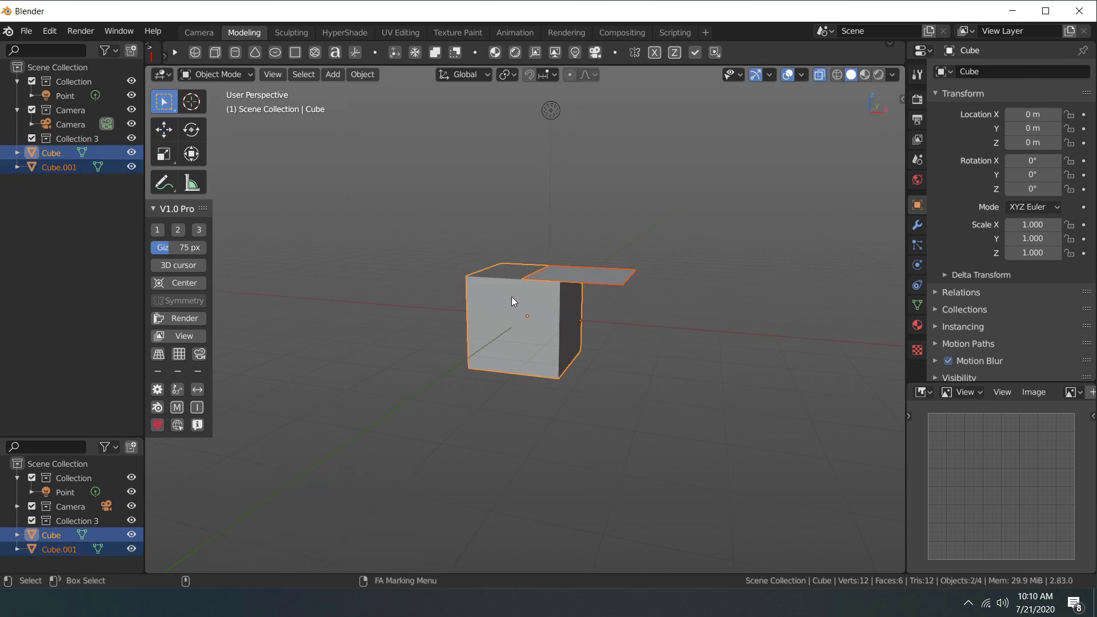
{"action": "left_click", "coordinate": [433, 56]}
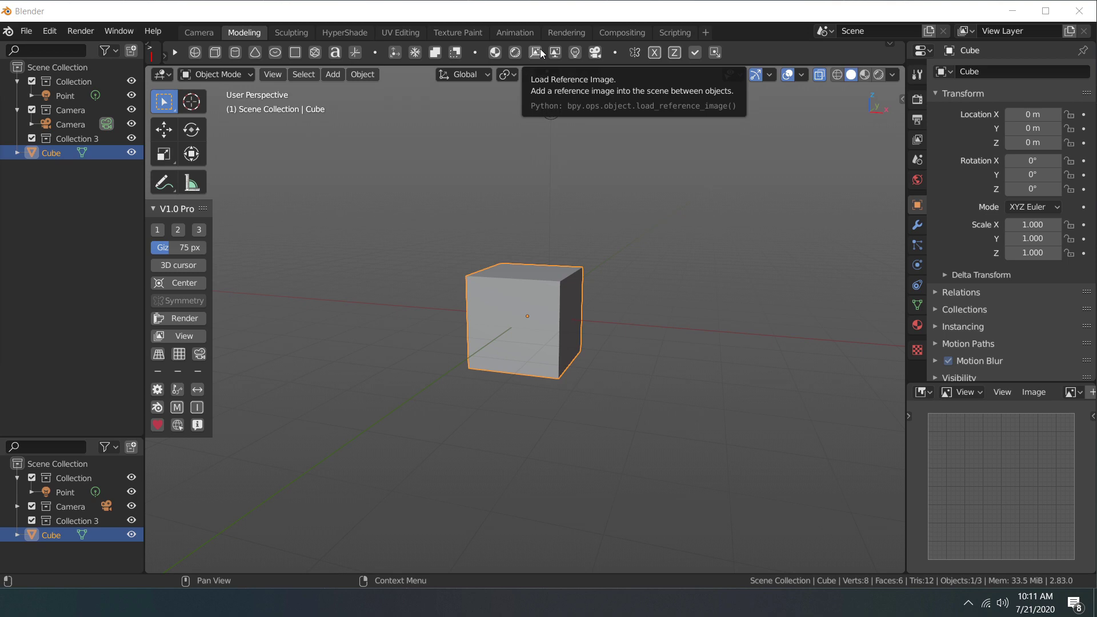
{"action": "left_click", "coordinate": [574, 55]}
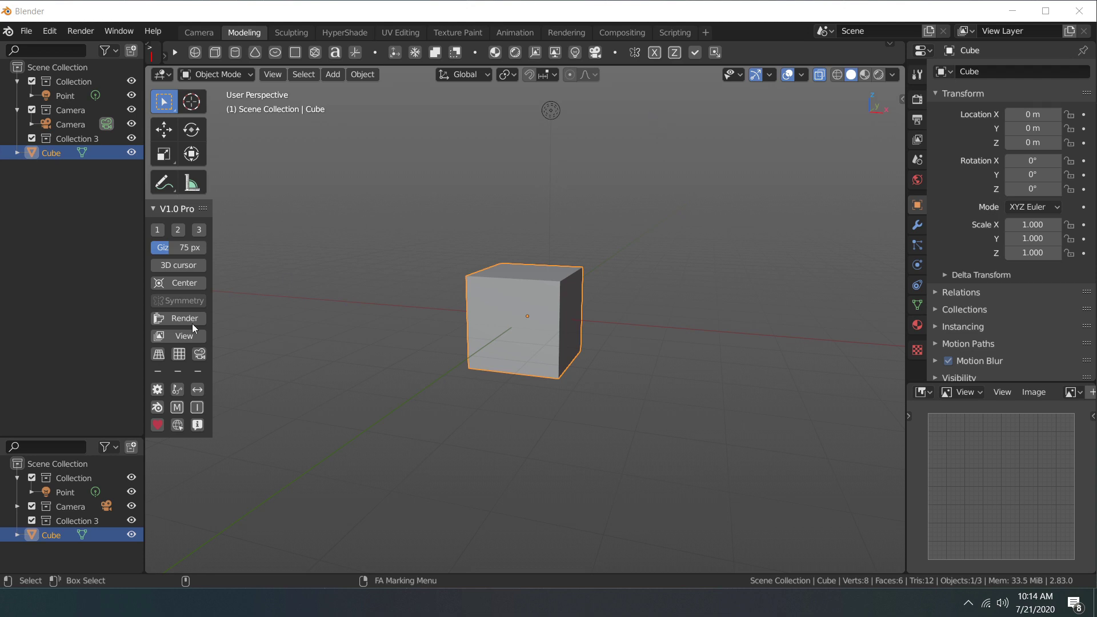
{"action": "key", "text": "alt+a"}
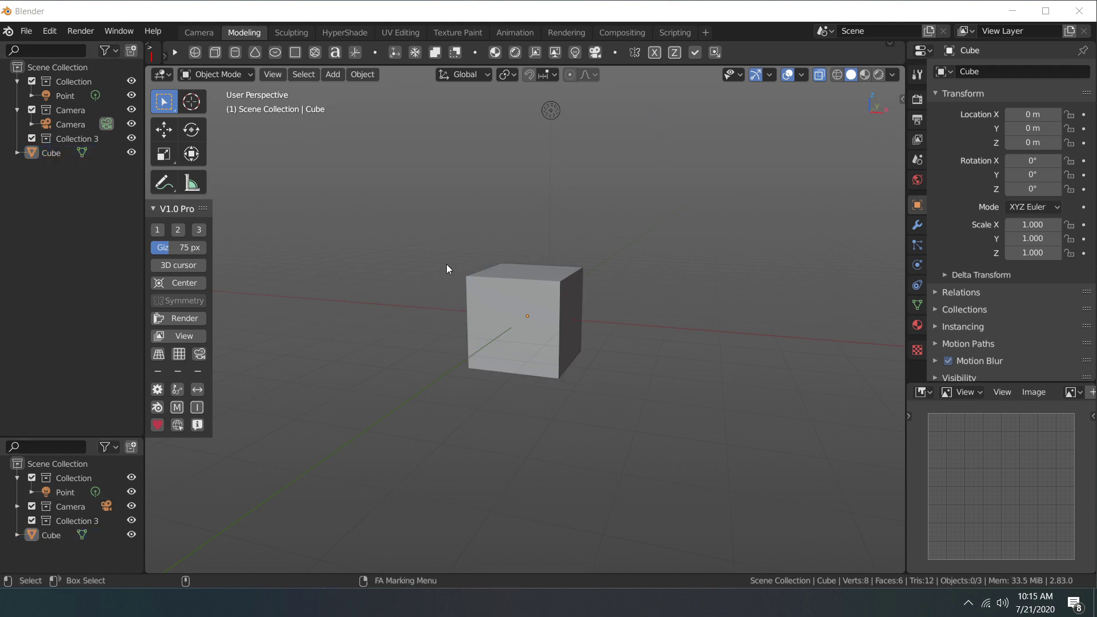
{"action": "left_click", "coordinate": [501, 278]}
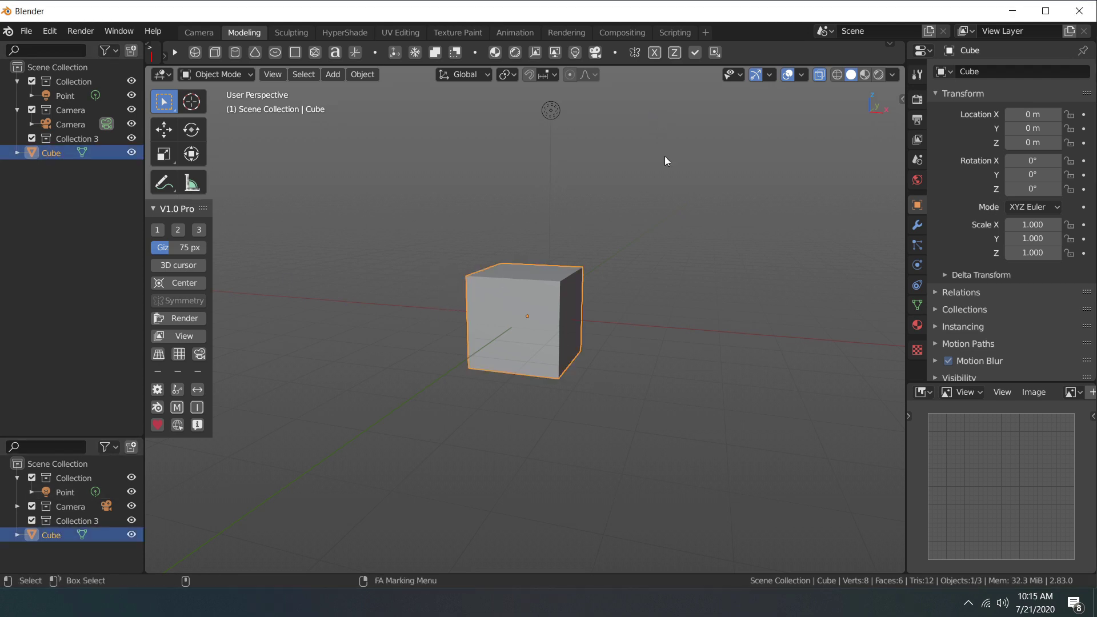
- Mirror the cube across X and move its top-right corner vertex
{"action": "left_click", "coordinate": [654, 53]}
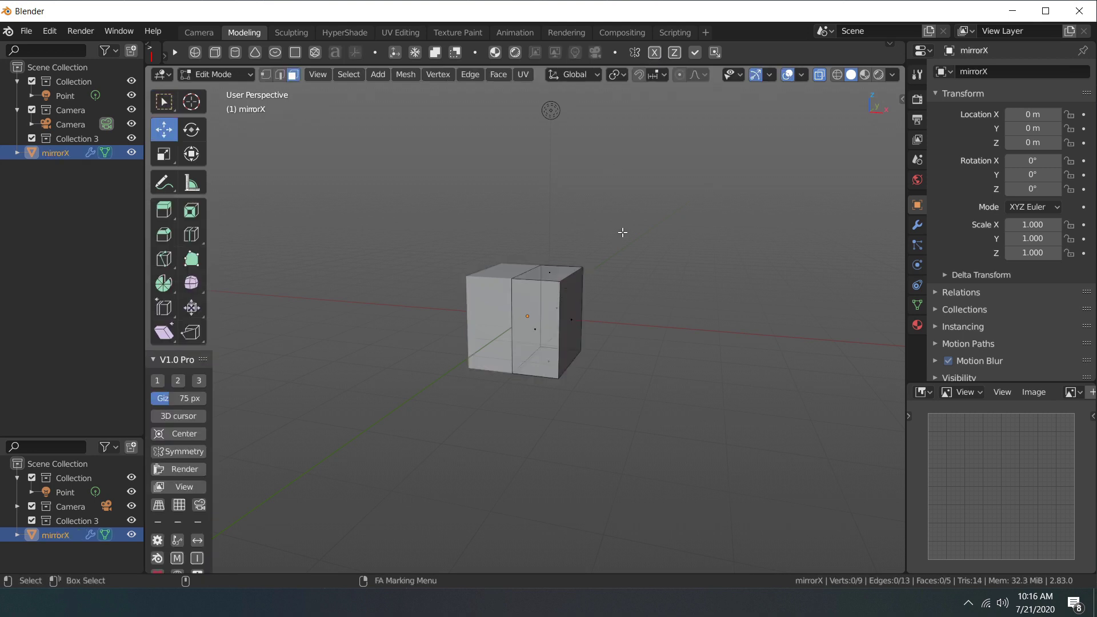
{"action": "right_click", "coordinate": [557, 300]}
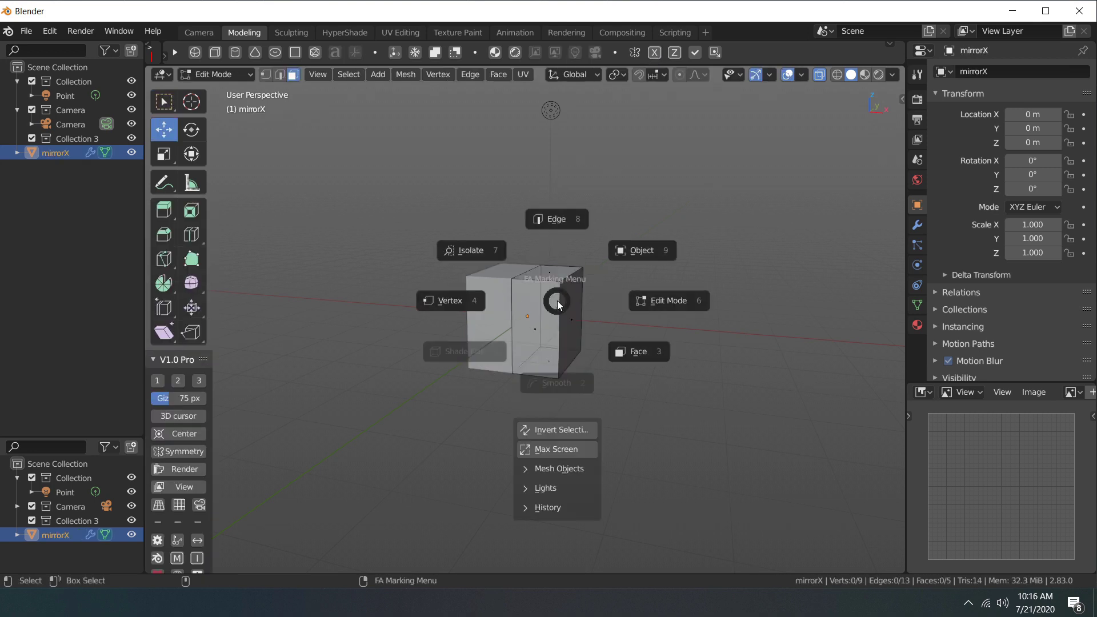
{"action": "left_click", "coordinate": [492, 301]}
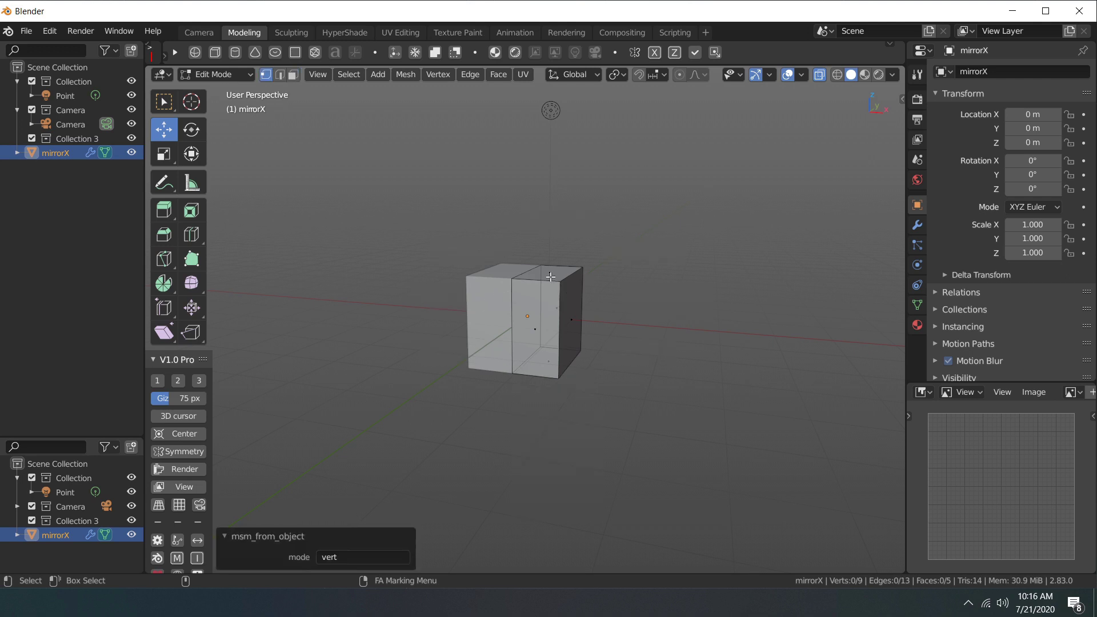
{"action": "left_click", "coordinate": [581, 258]}
{"action": "key", "text": "g"}
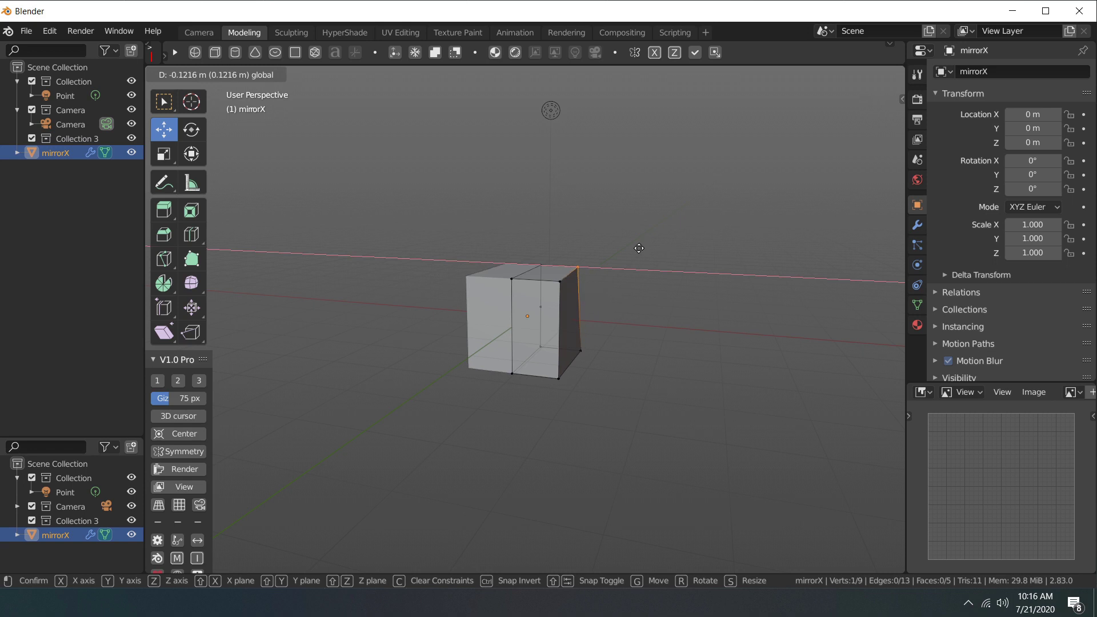
{"action": "left_click", "coordinate": [697, 241]}
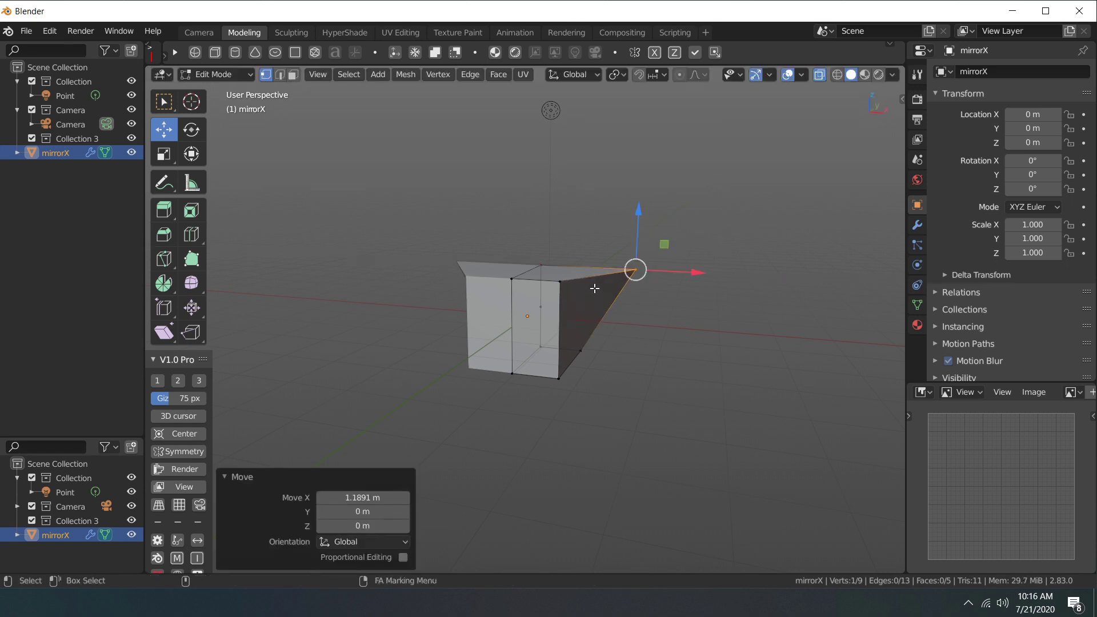
- Move the cube's right side face outward
{"action": "right_click", "coordinate": [594, 288]}
{"action": "left_click", "coordinate": [657, 337]}
{"action": "left_click", "coordinate": [588, 314]}
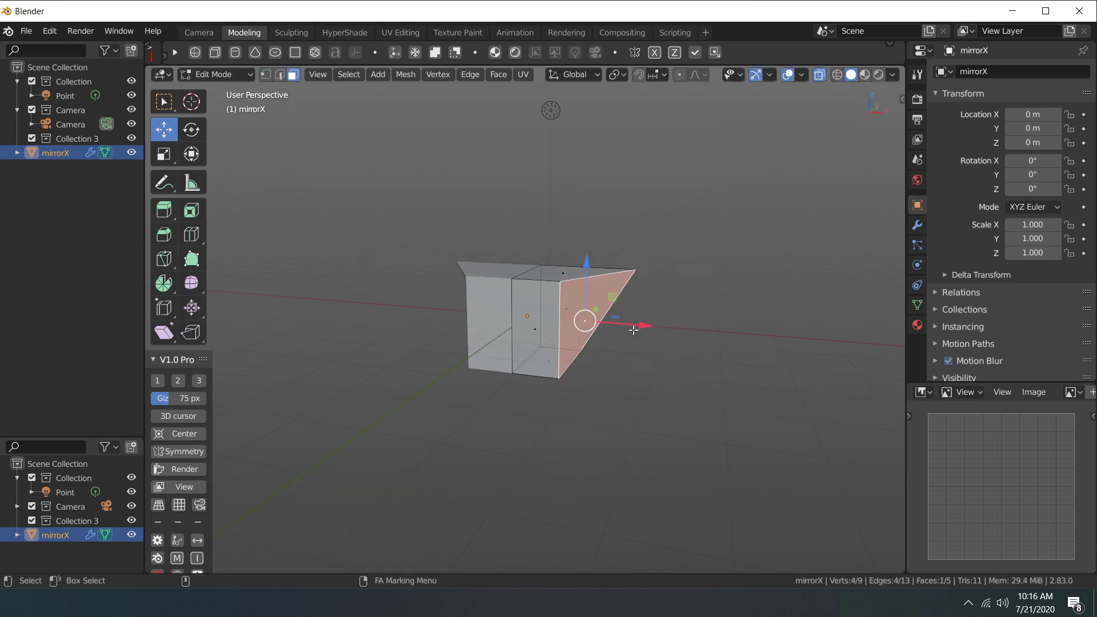
{"action": "key", "text": "g"}
{"action": "left_click", "coordinate": [677, 322]}
- Move an edge on the stretched side 0.16186 m along X
{"action": "right_click", "coordinate": [667, 354]}
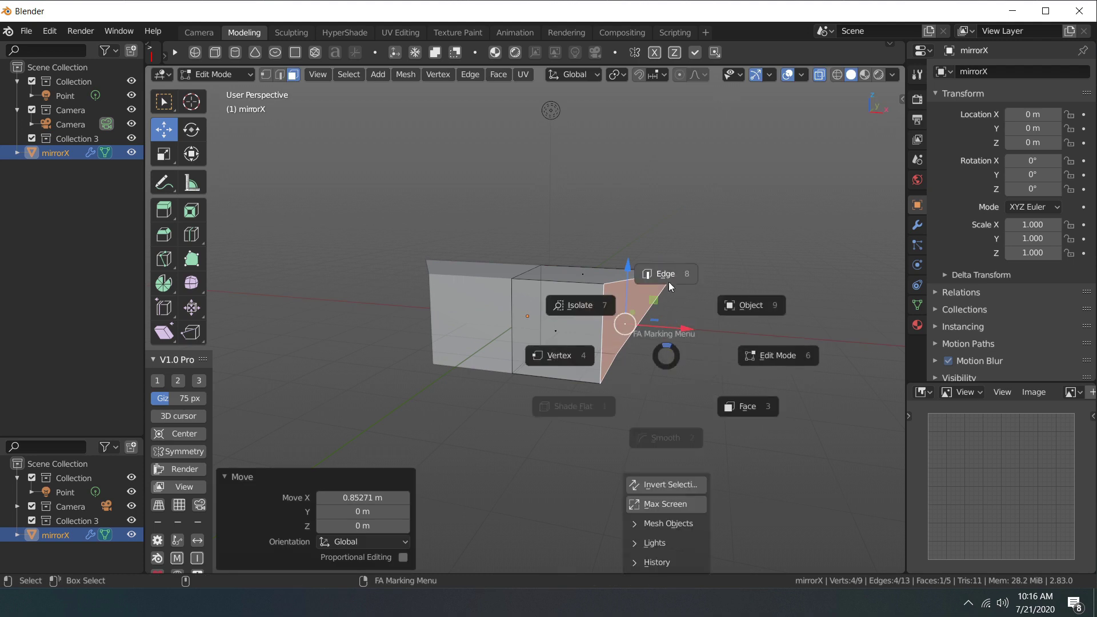
{"action": "left_click", "coordinate": [663, 276]}
{"action": "left_click", "coordinate": [642, 277]}
{"action": "key", "text": "g"}
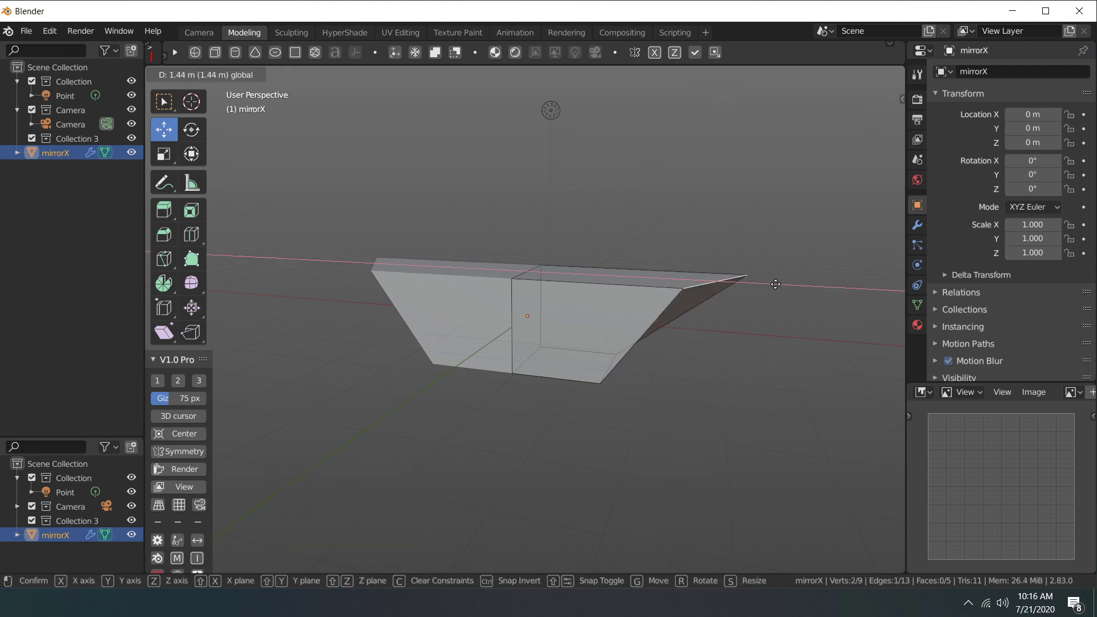
{"action": "left_click", "coordinate": [709, 279]}
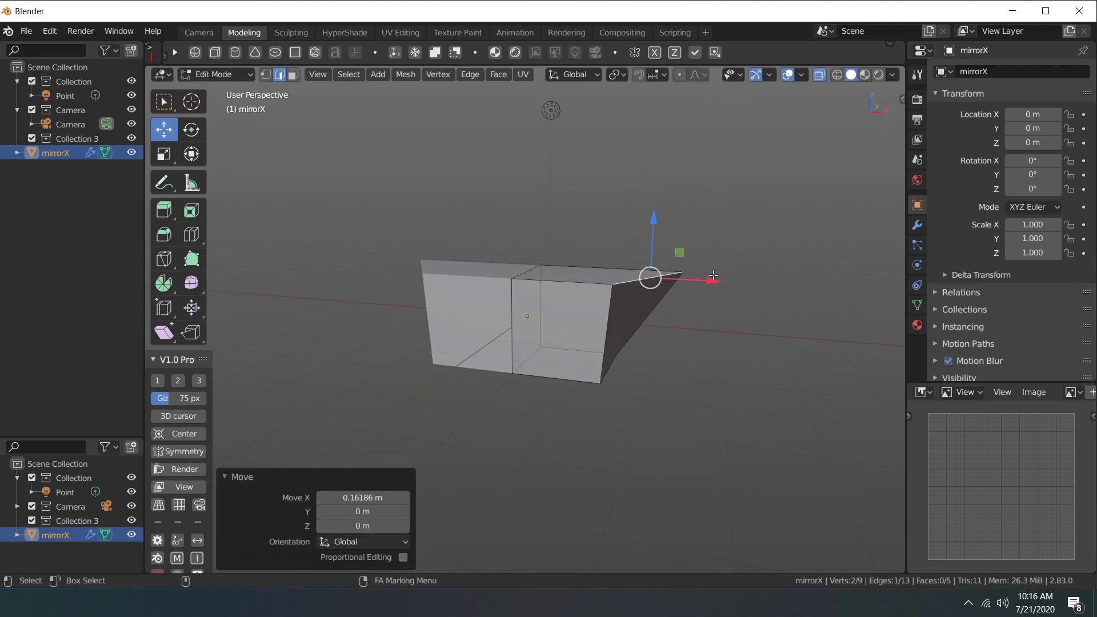
- Extrude the top face of the right half upward
{"action": "key", "text": "w"}
{"action": "right_click", "coordinate": [629, 305]}
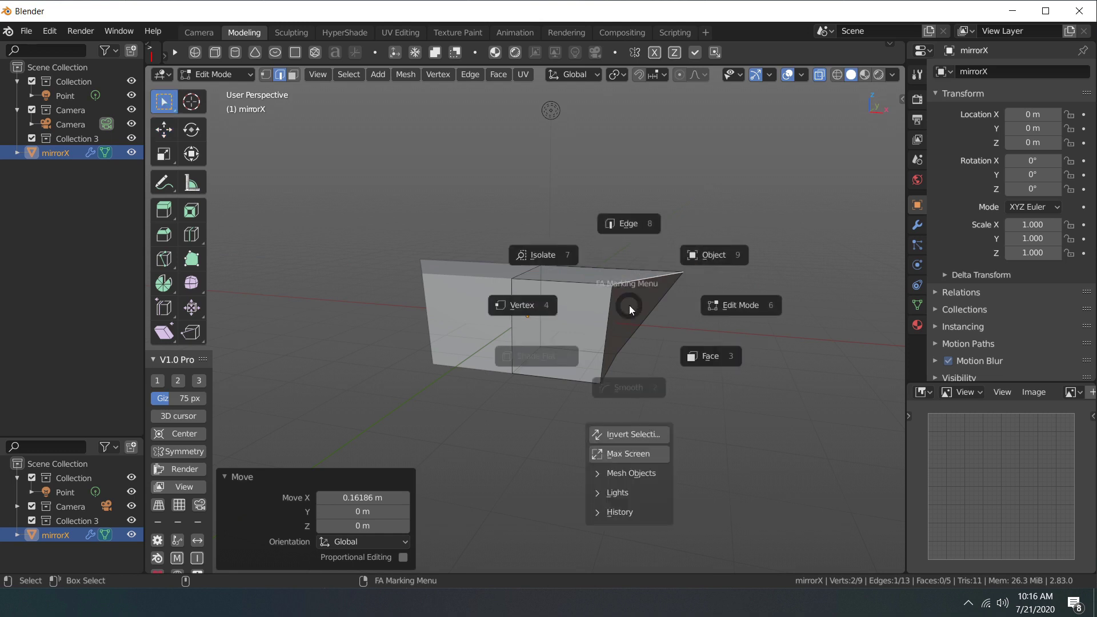
{"action": "left_click", "coordinate": [695, 347]}
{"action": "left_click", "coordinate": [669, 273]}
{"action": "key", "text": "e"}
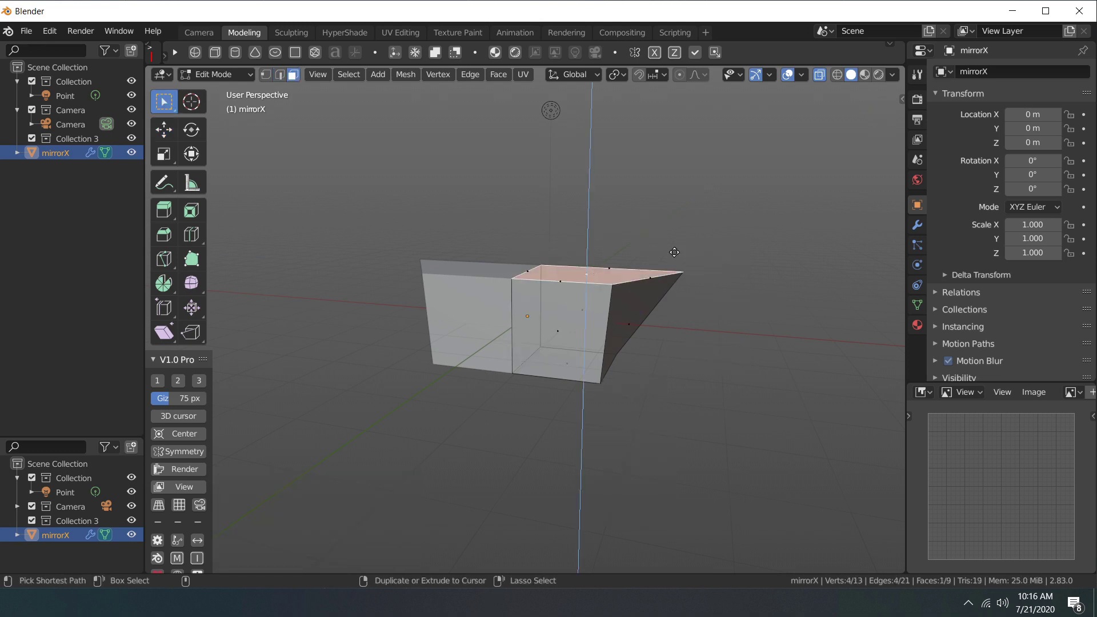
{"action": "left_click", "coordinate": [669, 196]}
- Pull the selected top corner vertex 1.906 m outward along X
{"action": "right_click", "coordinate": [655, 258]}
{"action": "left_click", "coordinate": [558, 258]}
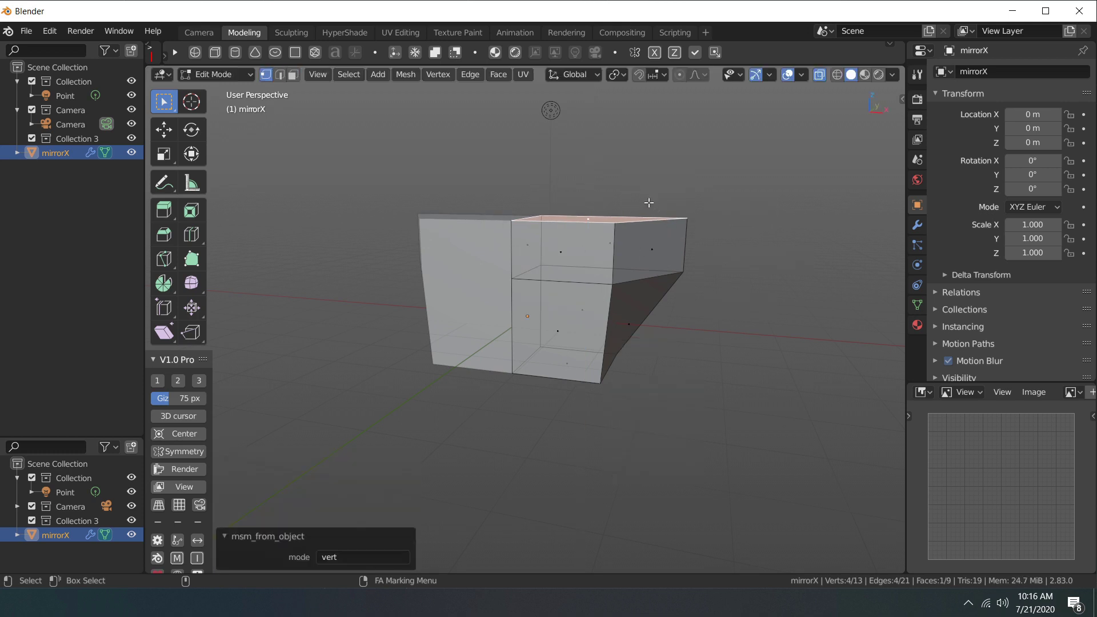
{"action": "key", "text": "shift+space"}
{"action": "key", "text": "g"}
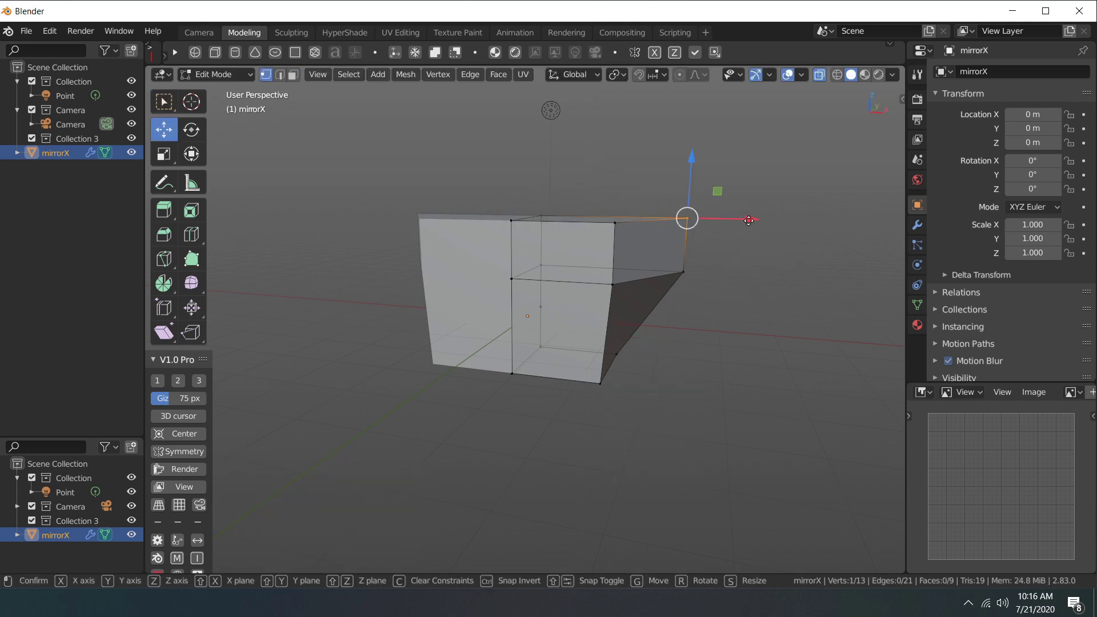
{"action": "mouse_move", "coordinate": [739, 221]}
{"action": "left_mouse_down"}
{"action": "mouse_move", "coordinate": [722, 214]}
{"action": "mouse_move", "coordinate": [769, 219]}
{"action": "mouse_move", "coordinate": [745, 220]}
{"action": "left_mouse_up"}
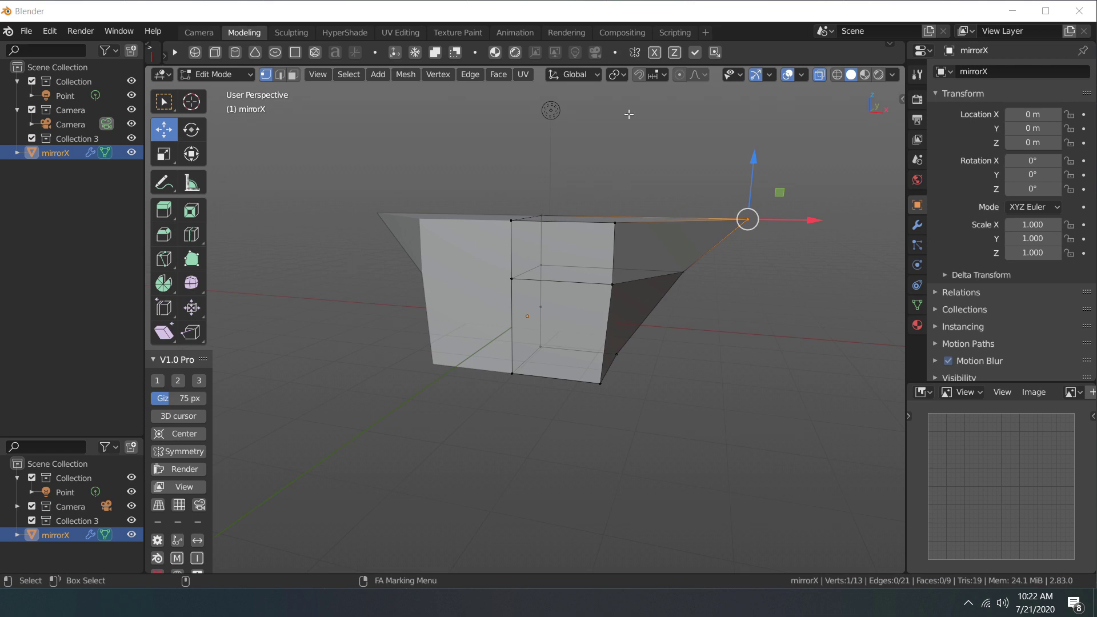
- Apply mirrorX's mirror, push its right face out along X, then apply rotation and delete Suzanne
{"action": "left_click", "coordinate": [695, 53]}
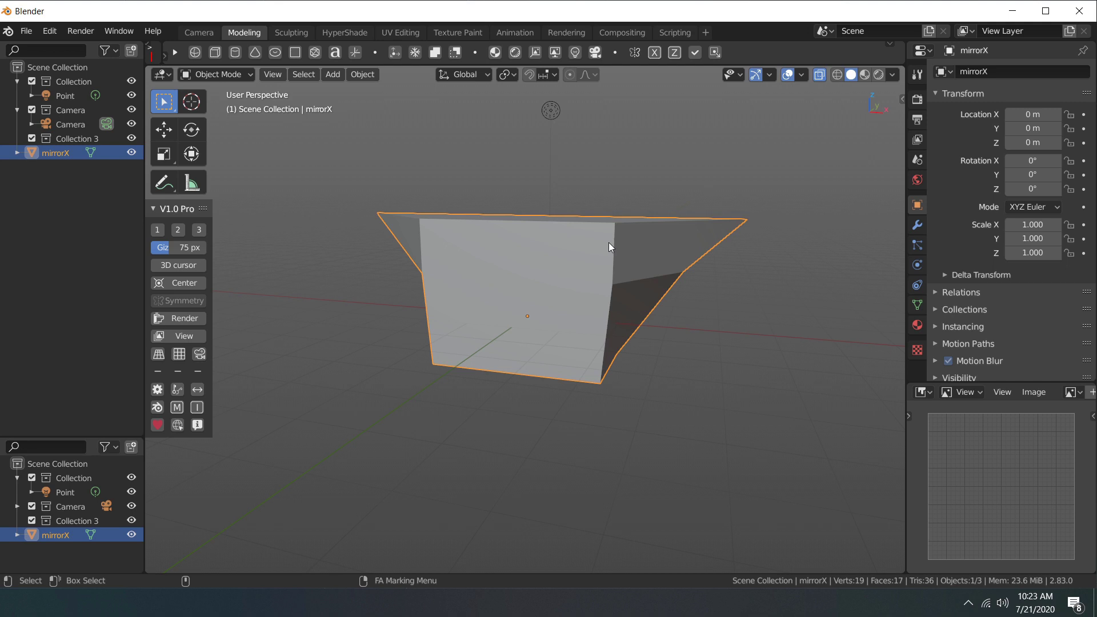
{"action": "right_click_drag", "start_coordinate": [590, 231], "coordinate": [657, 283]}
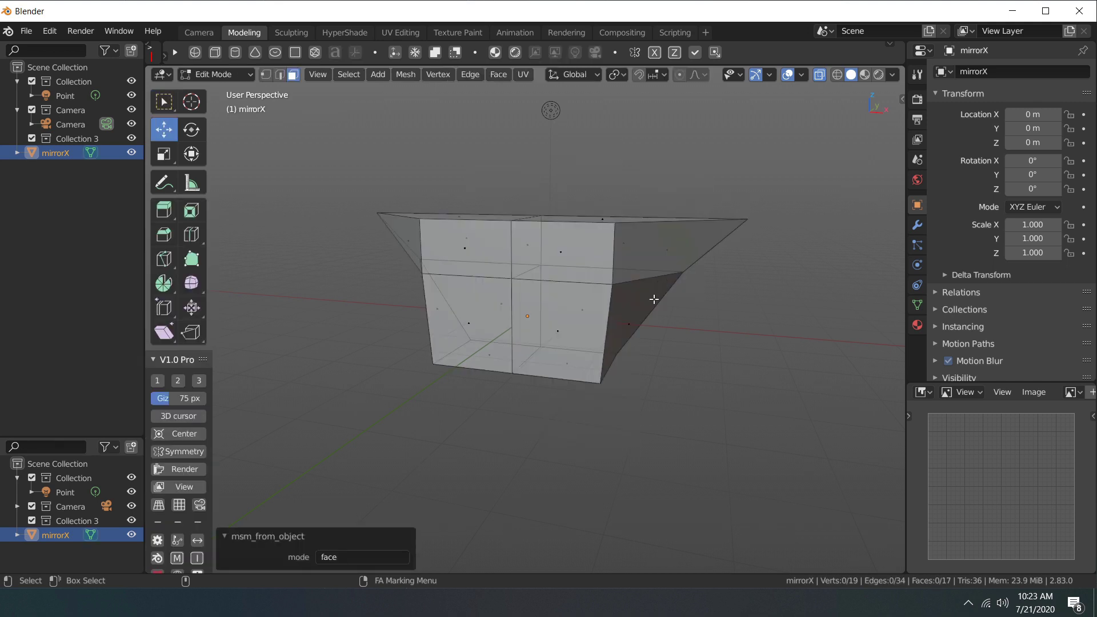
{"action": "left_click", "coordinate": [635, 307]}
{"action": "mouse_move", "coordinate": [689, 331]}
{"action": "left_mouse_down"}
{"action": "mouse_move", "coordinate": [788, 334]}
{"action": "mouse_move", "coordinate": [700, 334]}
{"action": "left_mouse_up"}
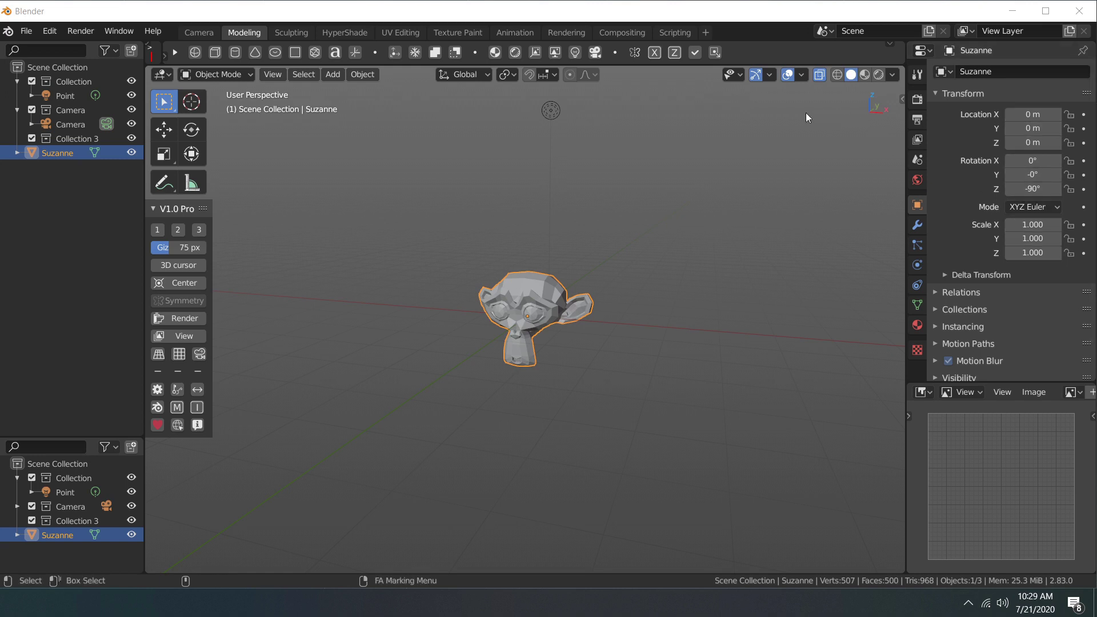
{"action": "left_click", "coordinate": [715, 54]}
{"action": "left_click", "coordinate": [653, 55]}
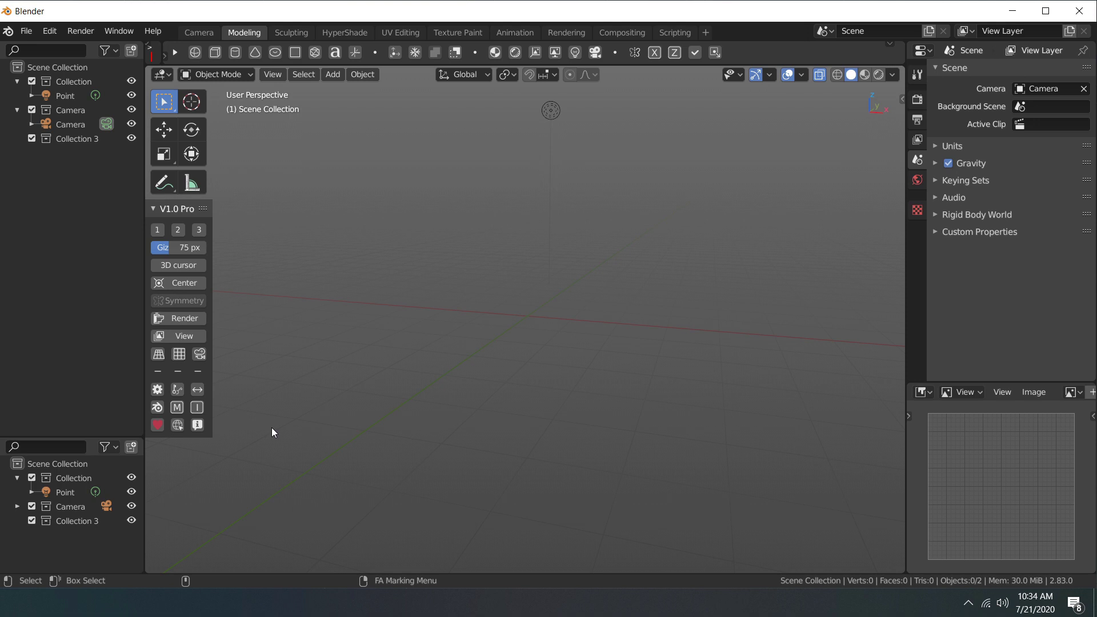
- Add a cube at the origin from the N side shelf, leaving it deselected
{"action": "key", "text": "n"}
{"action": "key", "text": "n"}
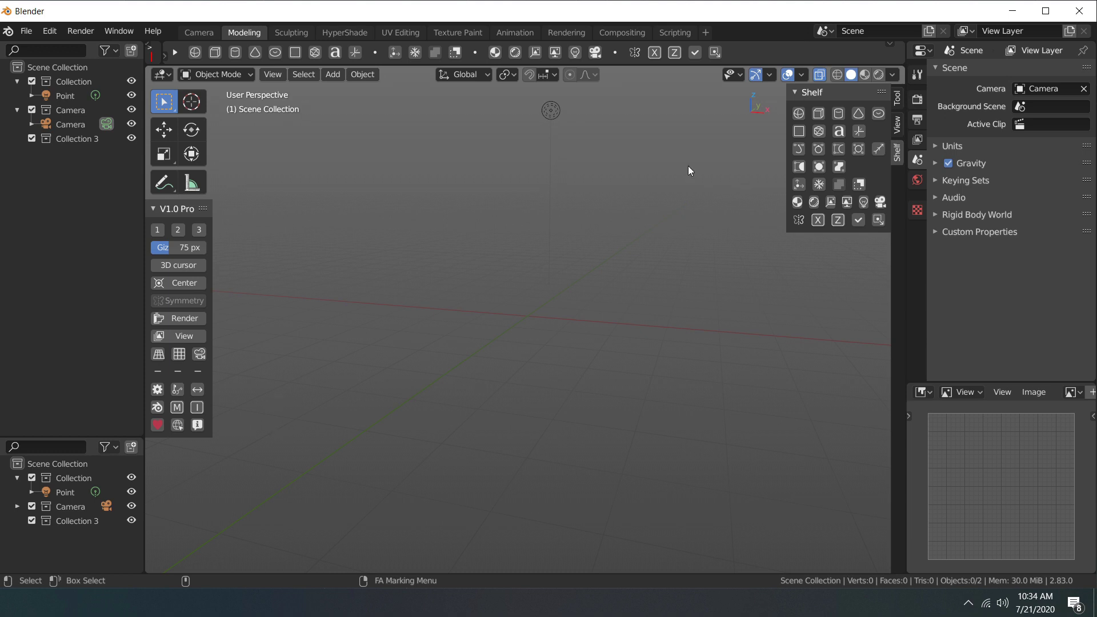
{"action": "left_click", "coordinate": [821, 113]}
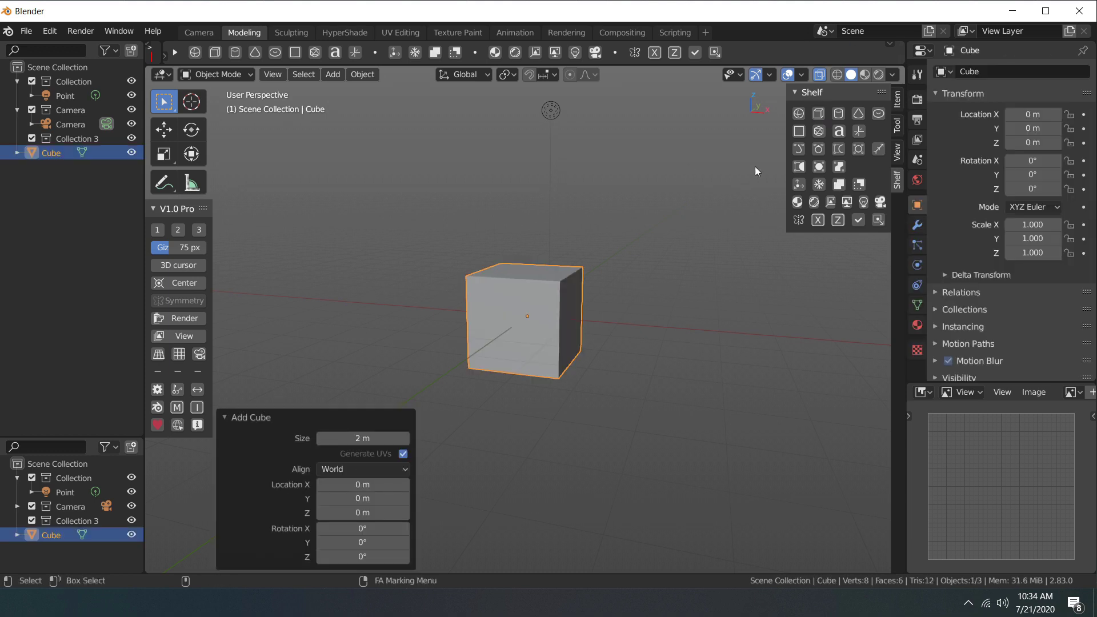
{"action": "left_click", "coordinate": [639, 321]}
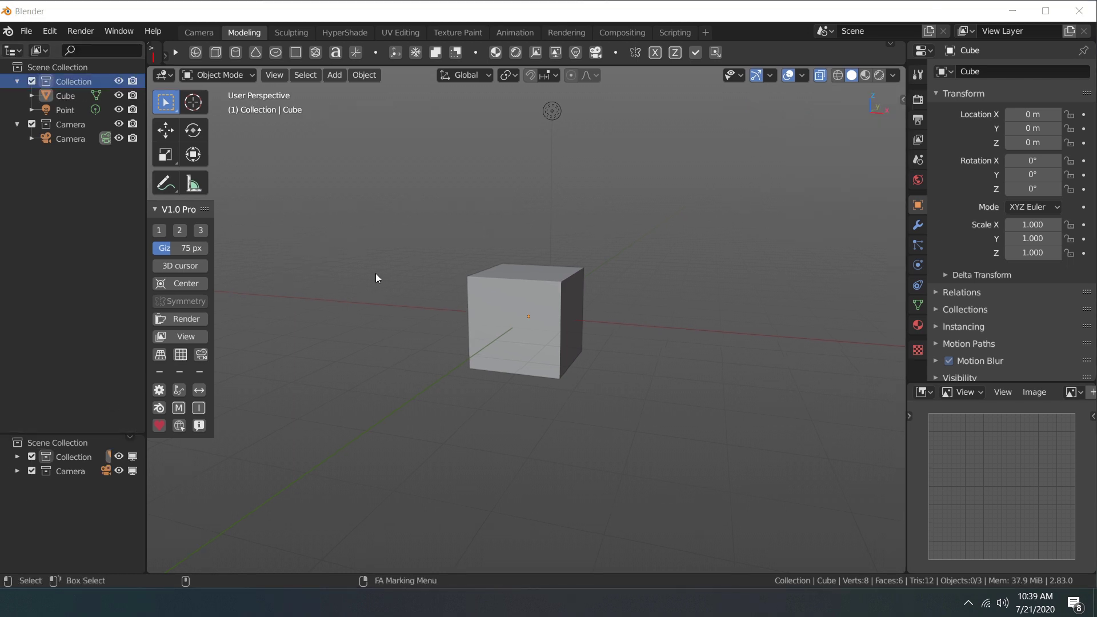
- In HyperShade, browse the BlinnB, BrampShader, PhongB and Emission node trees, then drop PhongB onto the cube
{"action": "left_click", "coordinate": [495, 52]}
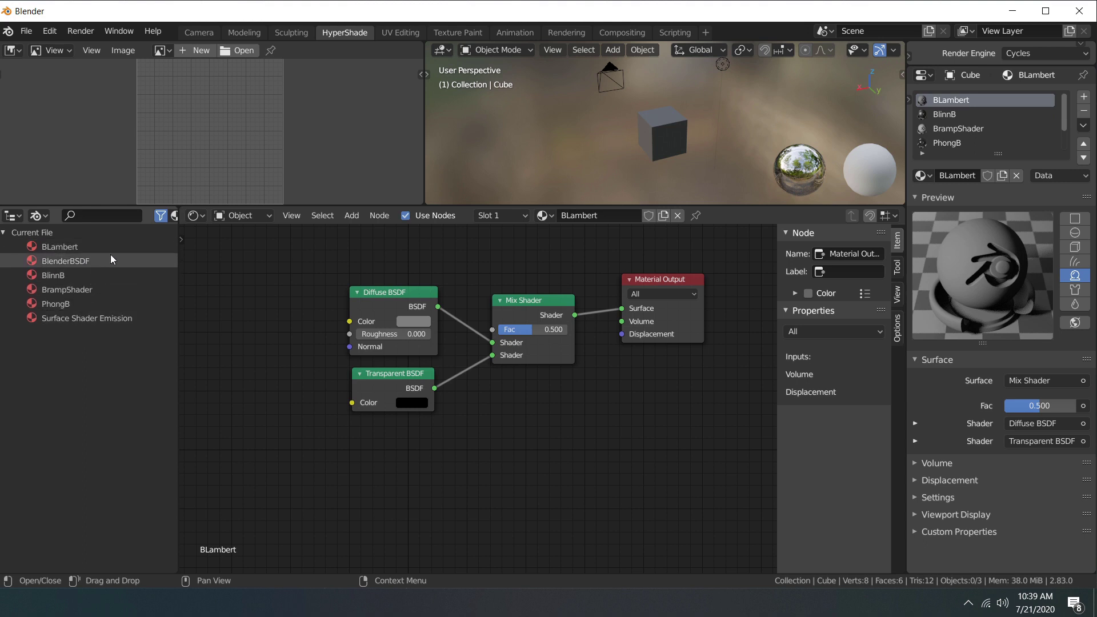
{"action": "left_click", "coordinate": [955, 114]}
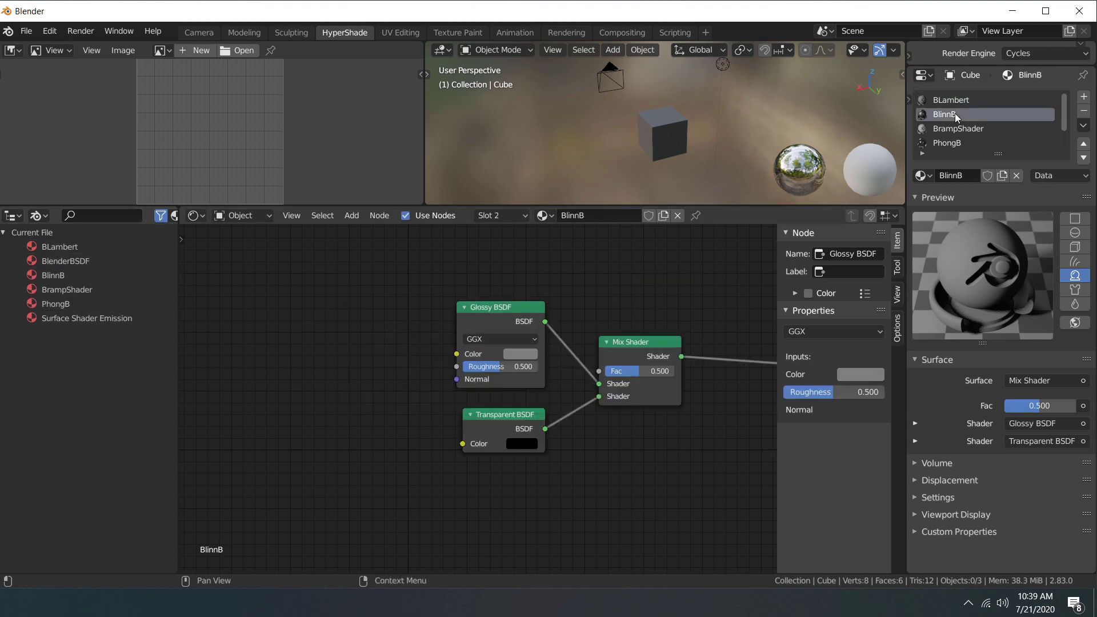
{"action": "left_click", "coordinate": [961, 131]}
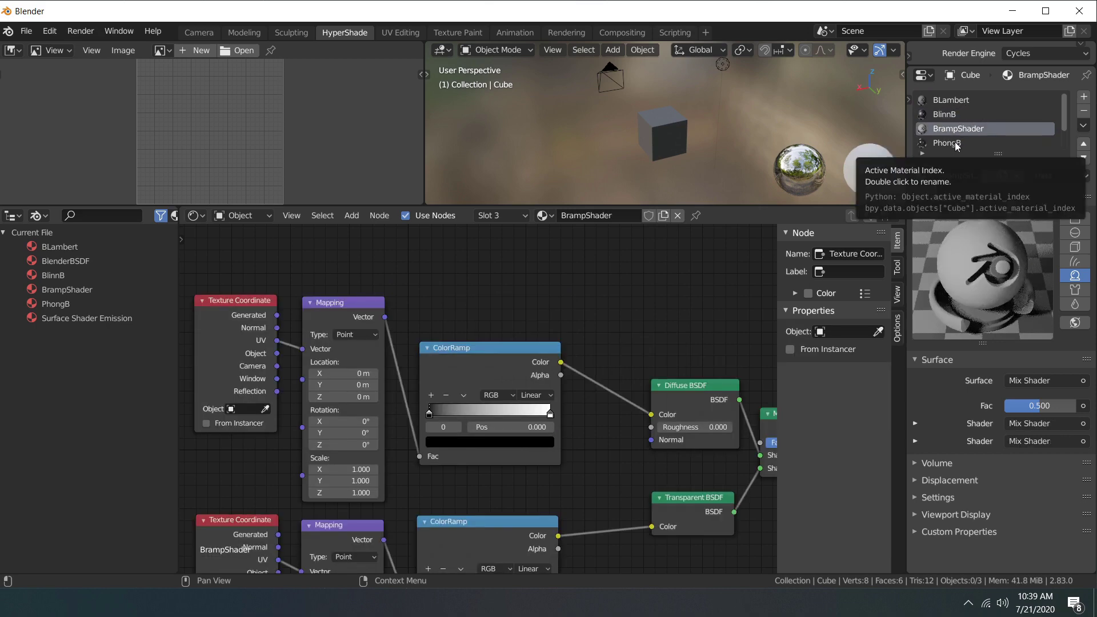
{"action": "left_click", "coordinate": [957, 144]}
{"action": "scroll", "coordinate": [971, 138], "scroll_direction": "down", "scroll_amount": 2}
{"action": "left_click", "coordinate": [964, 129]}
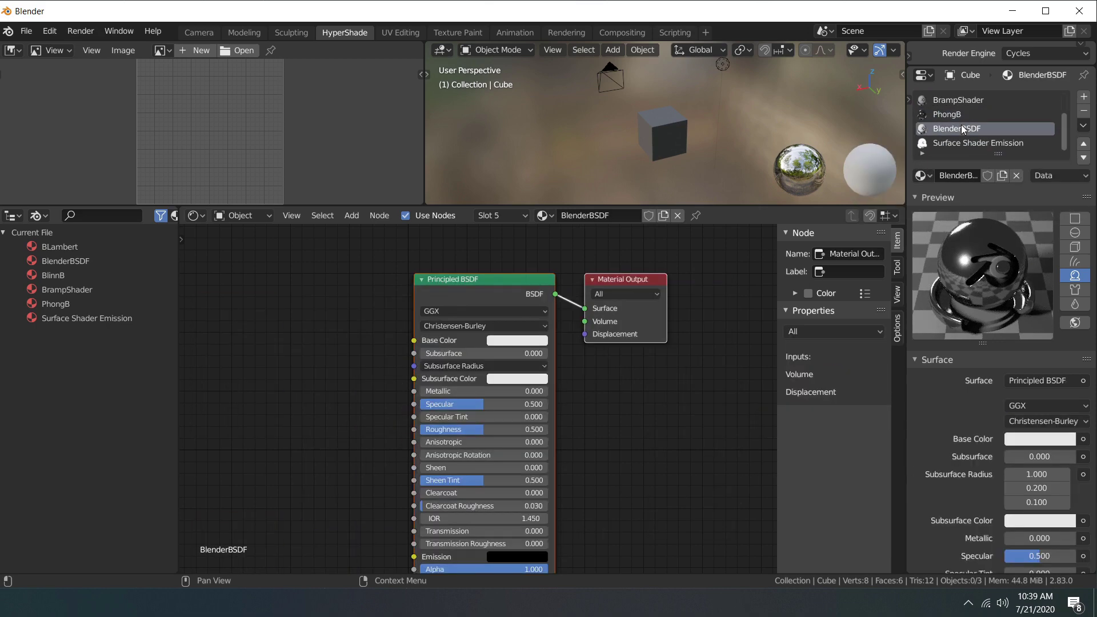
{"action": "left_click", "coordinate": [961, 142]}
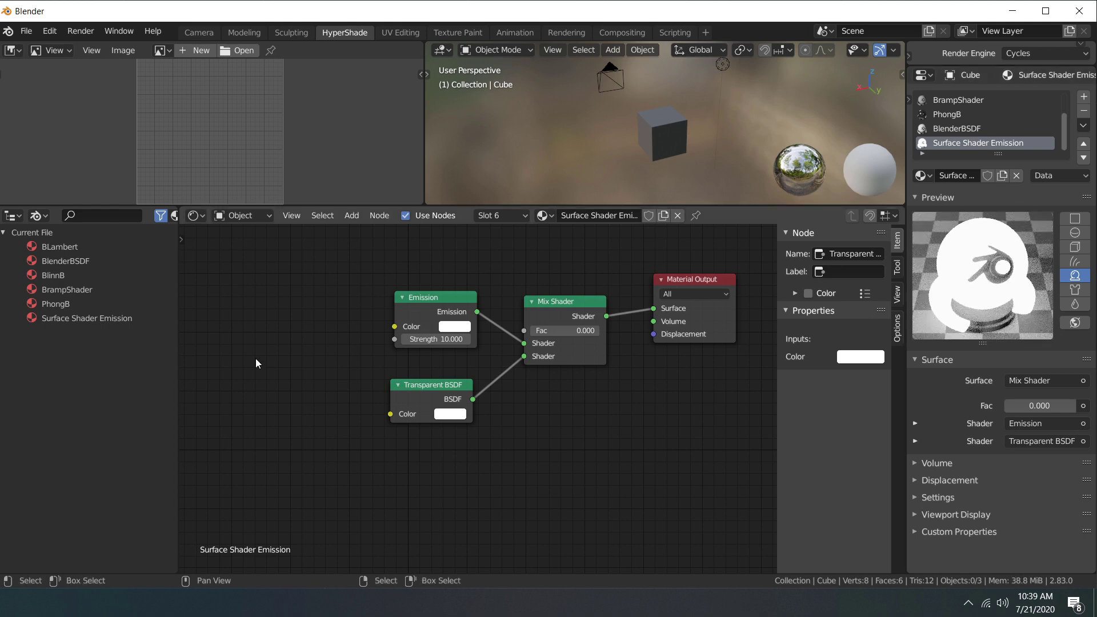
{"action": "left_click_drag", "start_coordinate": [55, 271], "coordinate": [657, 136]}
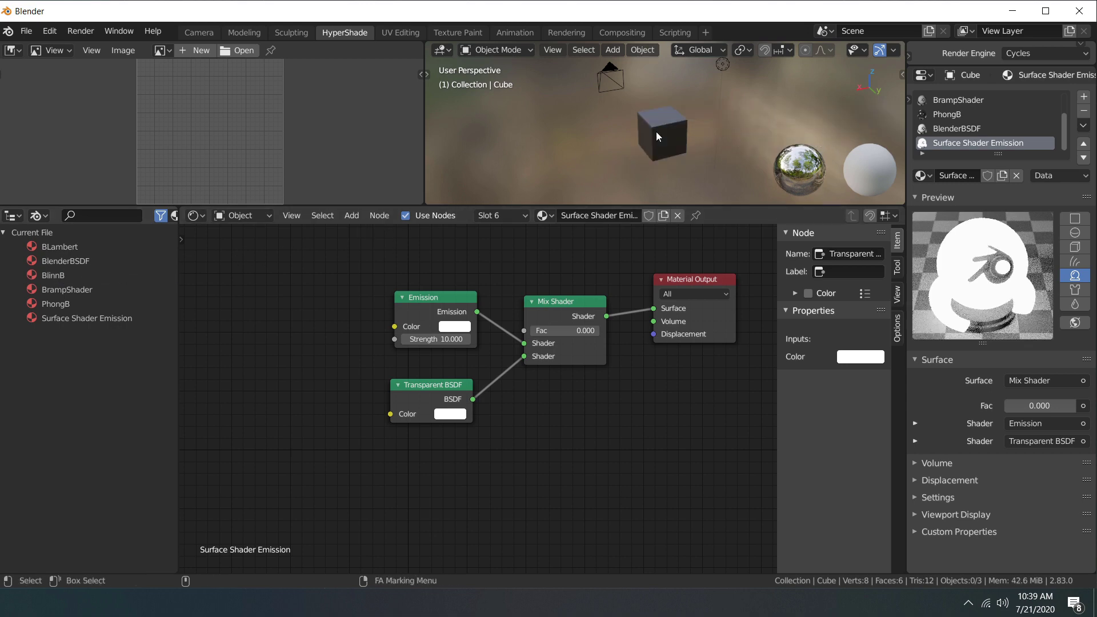
{"action": "left_click_drag", "start_coordinate": [52, 307], "coordinate": [667, 125]}
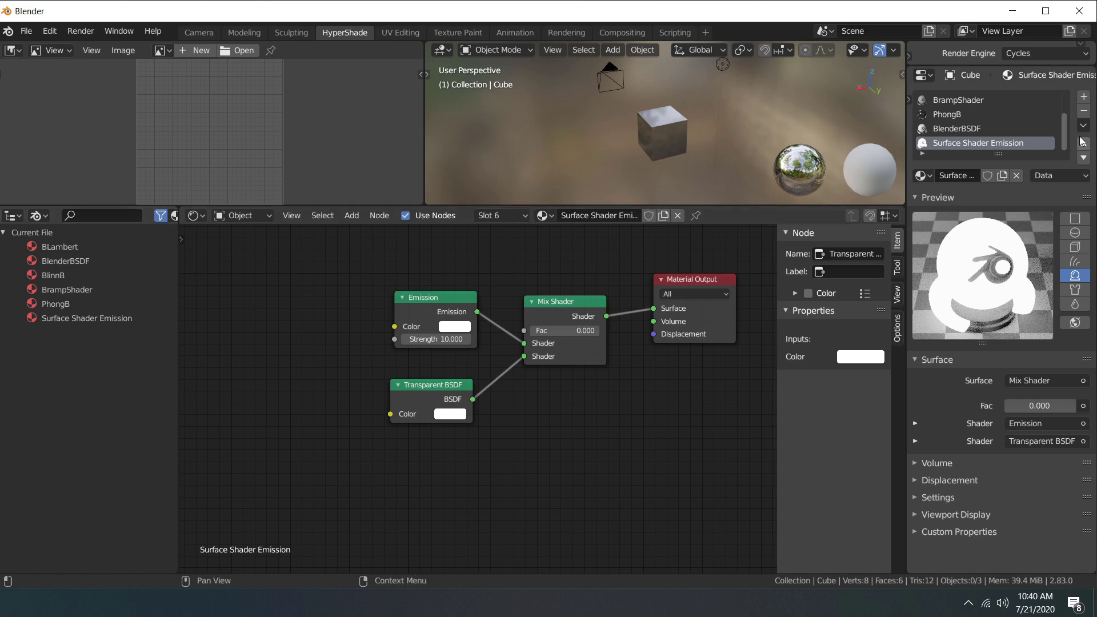
- Add a new material slot with a fresh material named 'New Material'
{"action": "left_click", "coordinate": [1083, 98]}
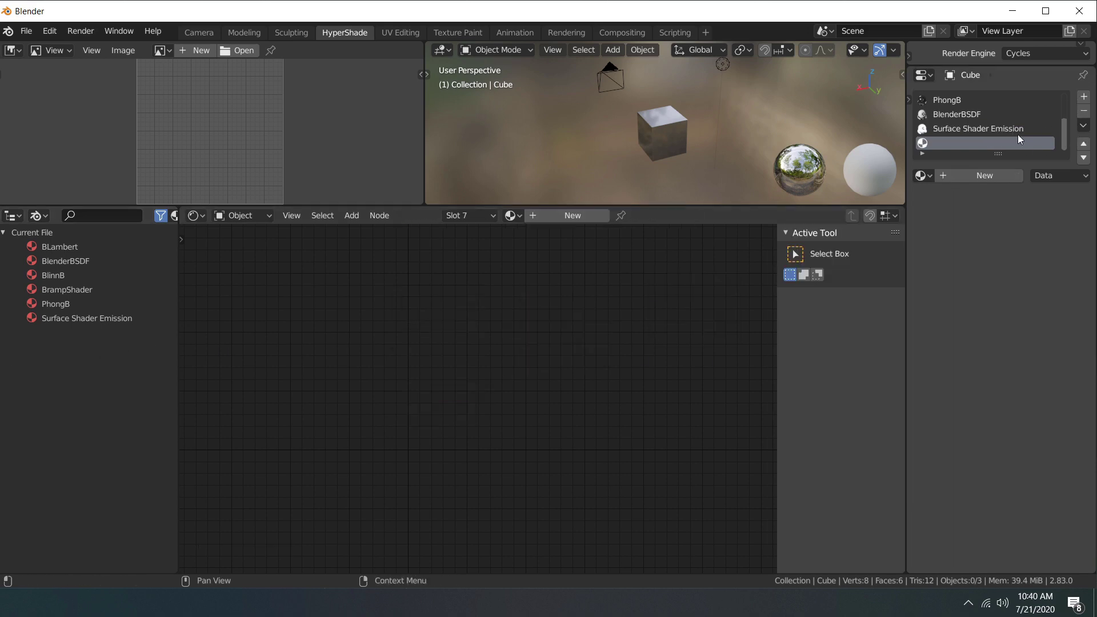
{"action": "left_click", "coordinate": [981, 175]}
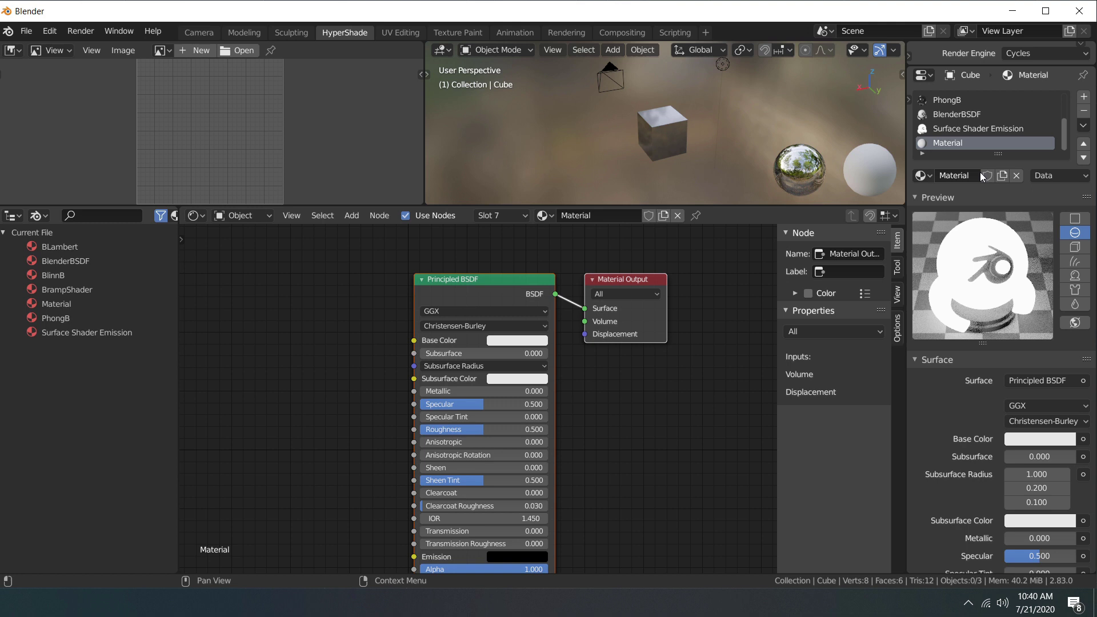
{"action": "double_click", "coordinate": [944, 144]}
{"action": "type", "text": "New"}
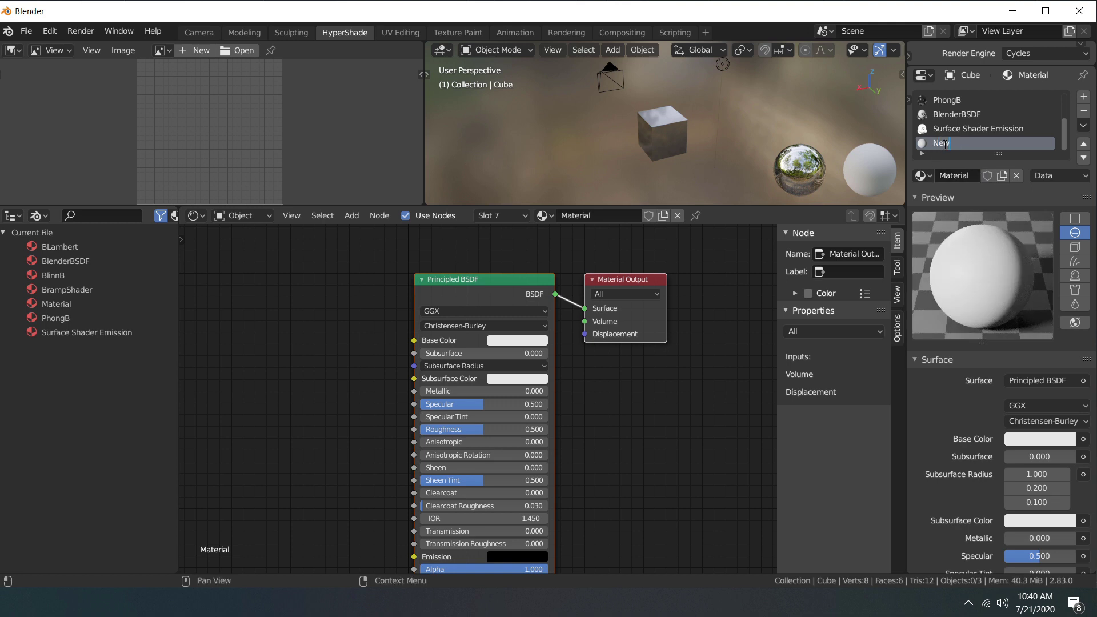
{"action": "type", "text": " Material"}
{"action": "key", "text": "Return"}
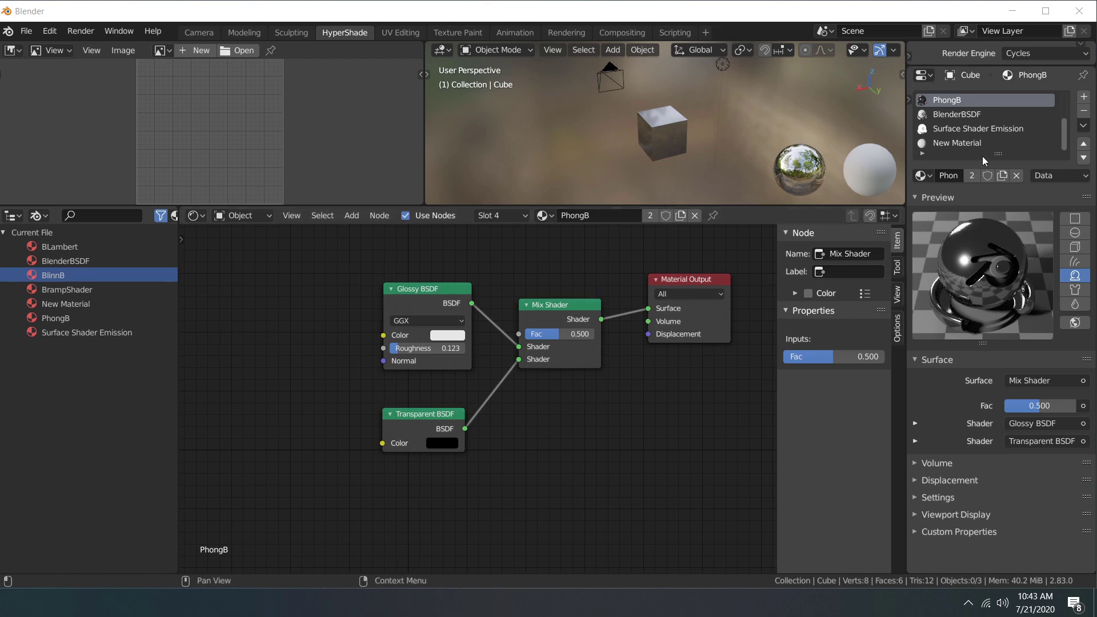
- Check the Render Engine dropdown twice, leaving the engine unchanged
{"action": "left_click", "coordinate": [1079, 57]}
{"action": "left_click", "coordinate": [1079, 57]}
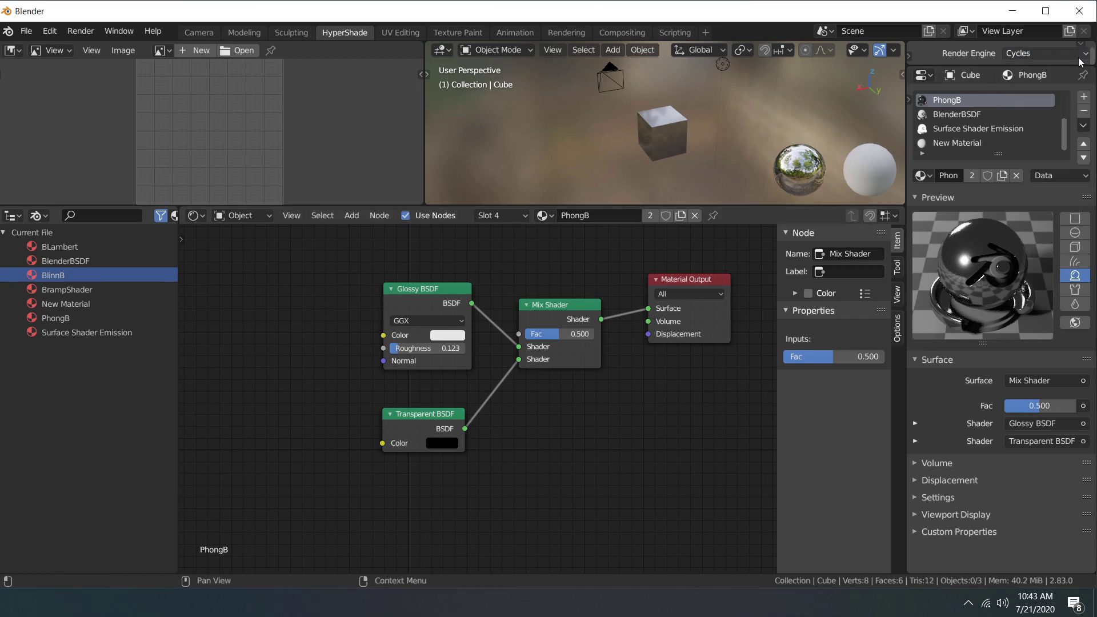
{"action": "left_click", "coordinate": [1079, 58]}
{"action": "left_click", "coordinate": [1079, 58]}
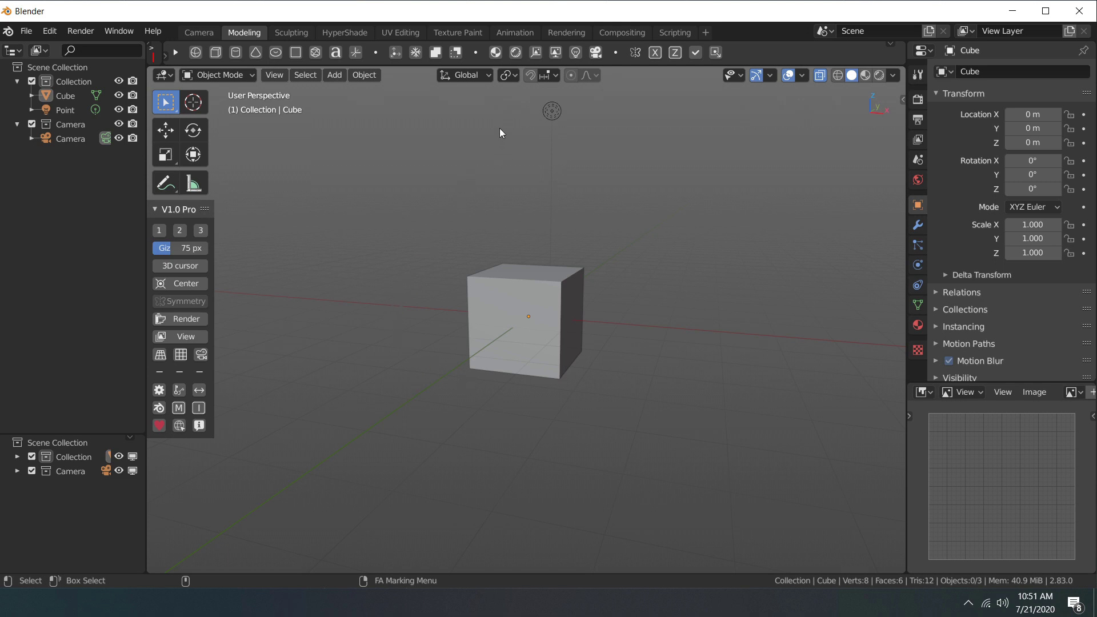
{"action": "left_click", "coordinate": [566, 32]}
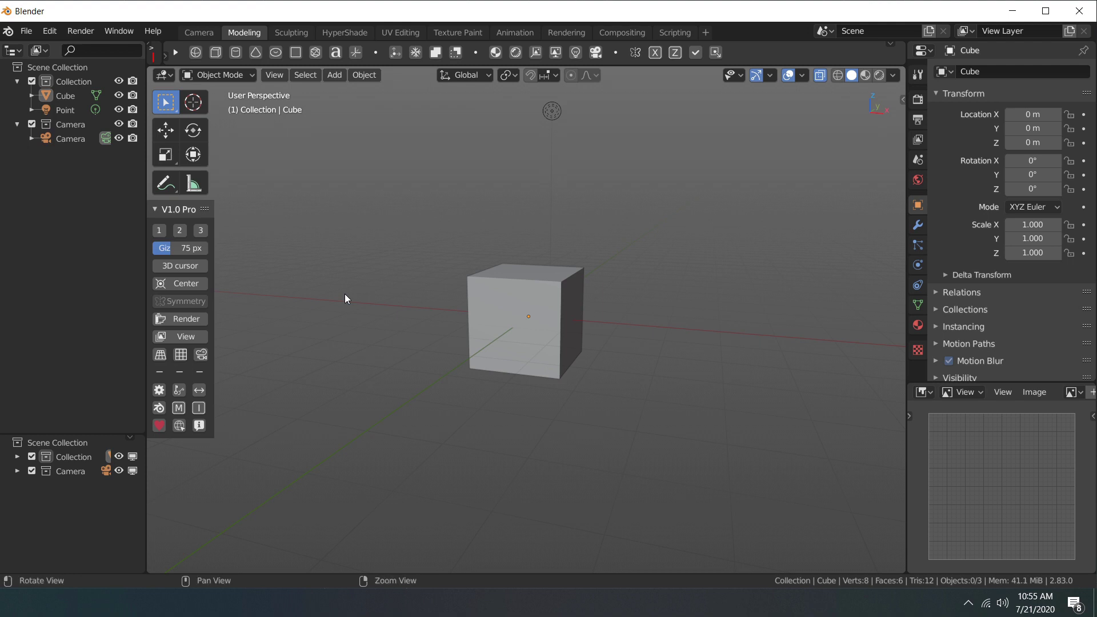
- Switch to HyperShade from the Alt+T FA Tab Switcher pie, then reopen the pie
{"action": "key", "text": "alt+t"}
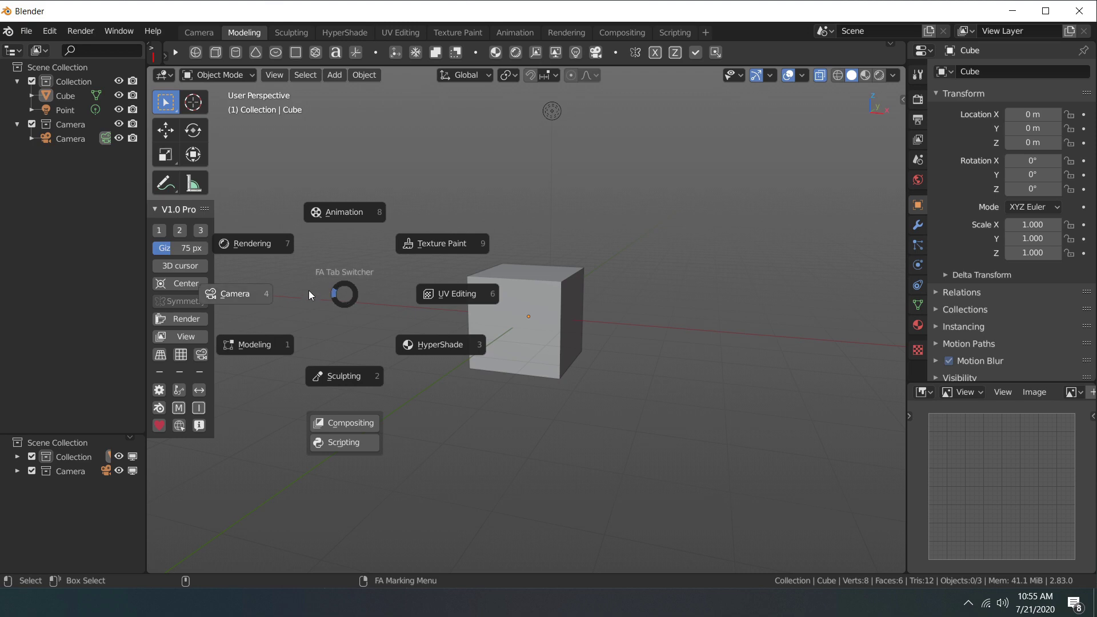
{"action": "left_click", "coordinate": [426, 345]}
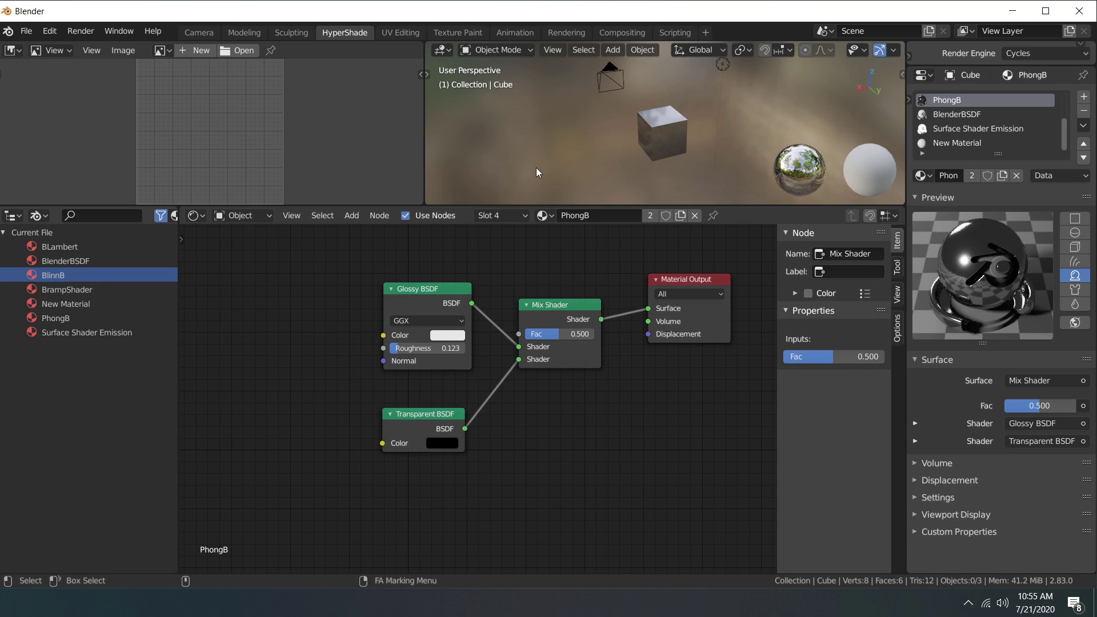
{"action": "key", "text": "Tab"}
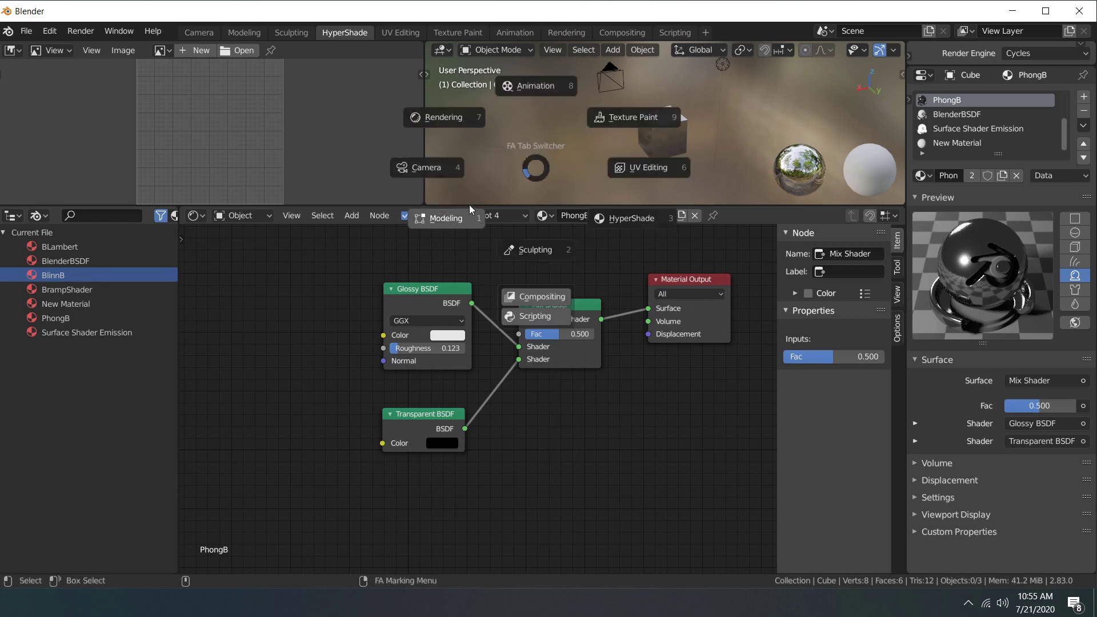